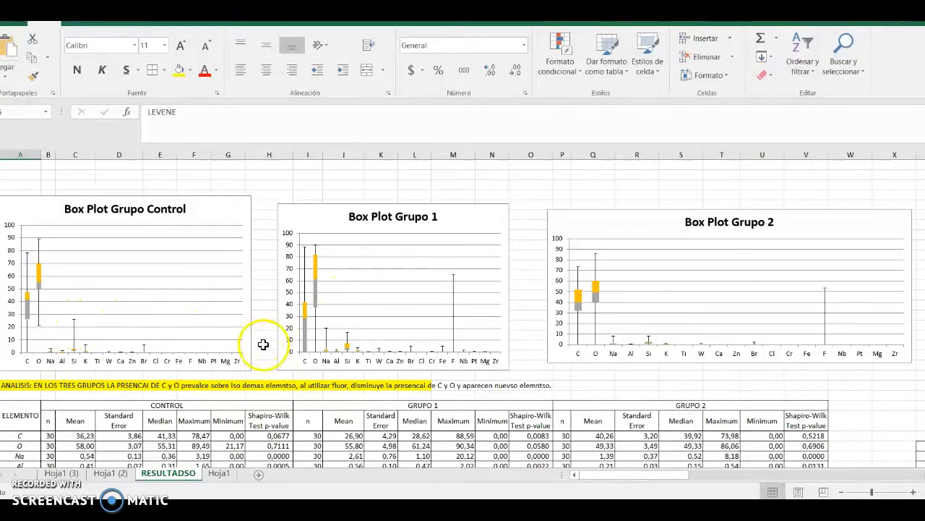
Examine the descriptive statistics table, checking the Control Shapiro-Wilk p-values and the GRUPO 1 sample sizes.
{"action": "scroll", "coordinate": [263, 345], "scroll_direction": "down", "scroll_amount": 5}
{"action": "scroll", "coordinate": [257, 351], "scroll_direction": "down", "scroll_amount": 3}
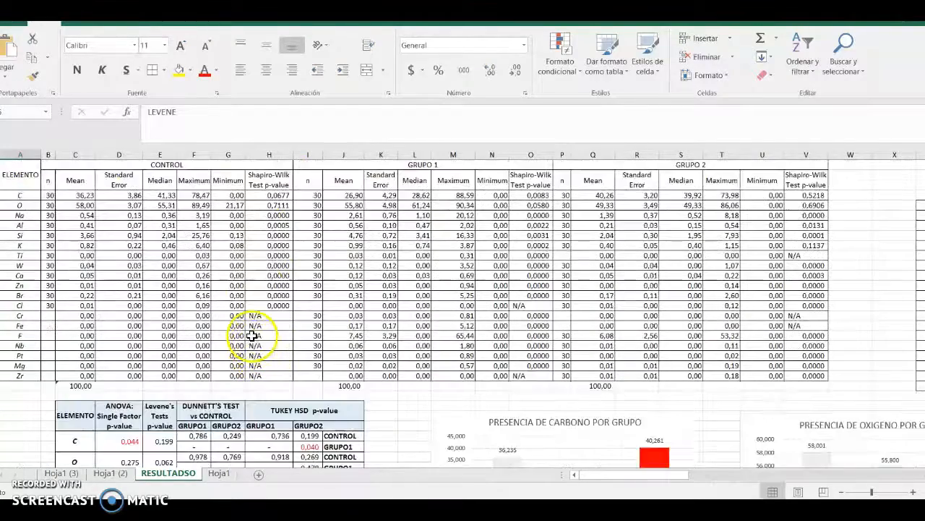
{"action": "scroll", "coordinate": [249, 329], "scroll_direction": "up", "scroll_amount": 1}
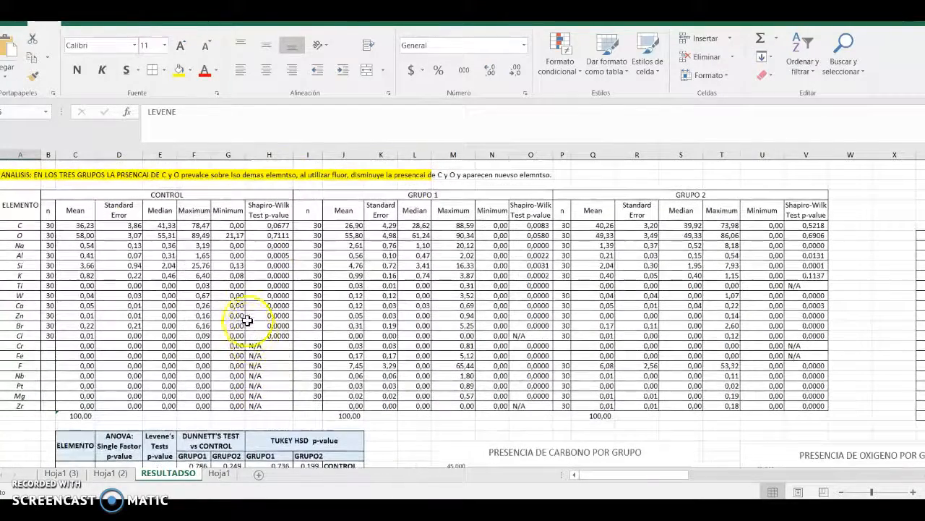
{"action": "left_click", "coordinate": [279, 235]}
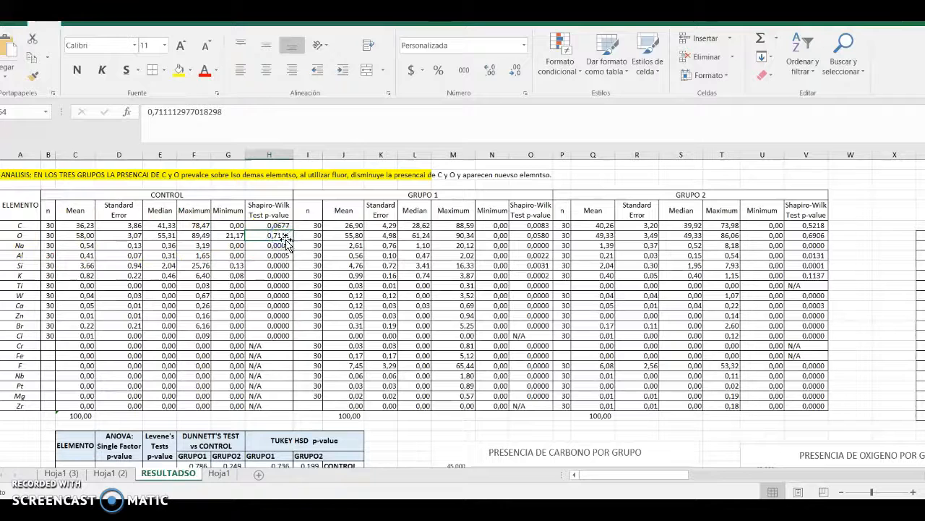
{"action": "left_click", "coordinate": [278, 225]}
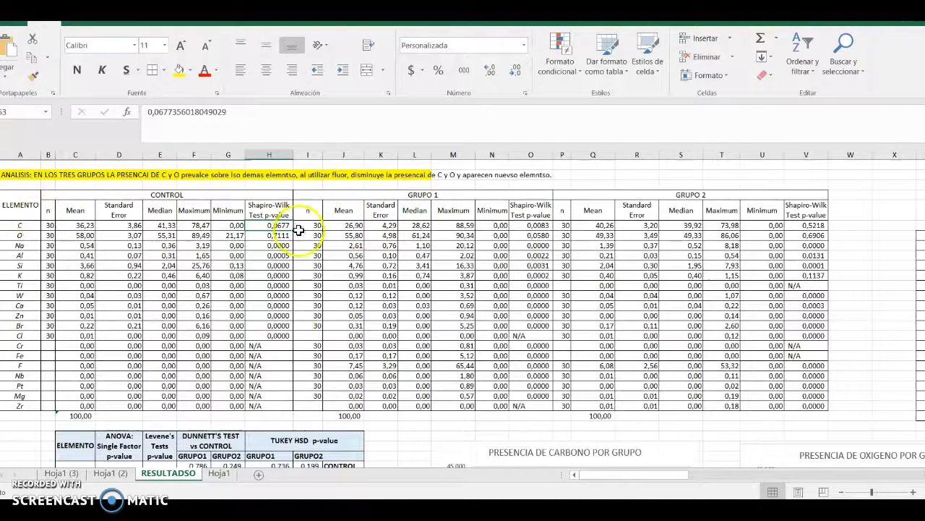
{"action": "left_click", "coordinate": [316, 343]}
{"action": "left_click_drag", "start_coordinate": [316, 343], "coordinate": [306, 402]}
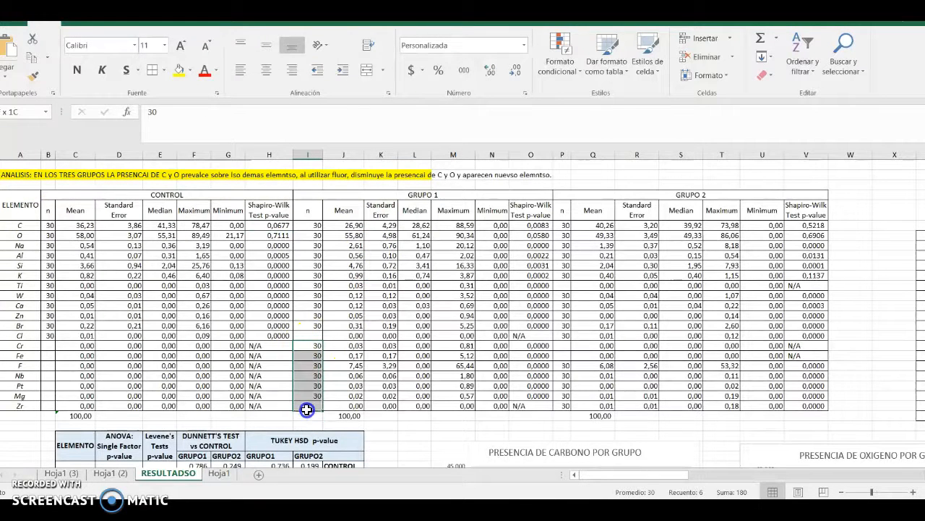
{"action": "left_click", "coordinate": [322, 336]}
{"action": "left_click_drag", "start_coordinate": [309, 346], "coordinate": [313, 395]}
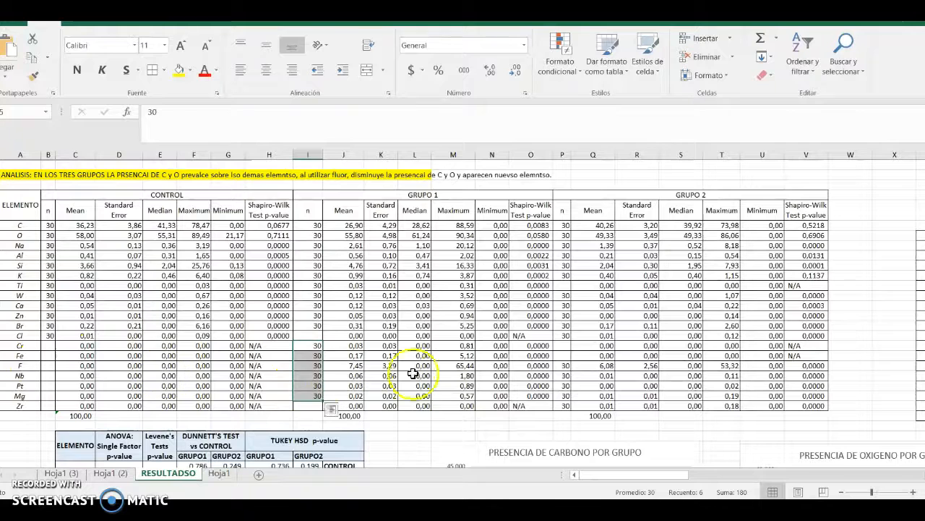
Inspect the Shapiro-Wilk p-values for GRUPO 1 and GRUPO 2 across the elements.
{"action": "left_click_drag", "start_coordinate": [531, 295], "coordinate": [533, 395]}
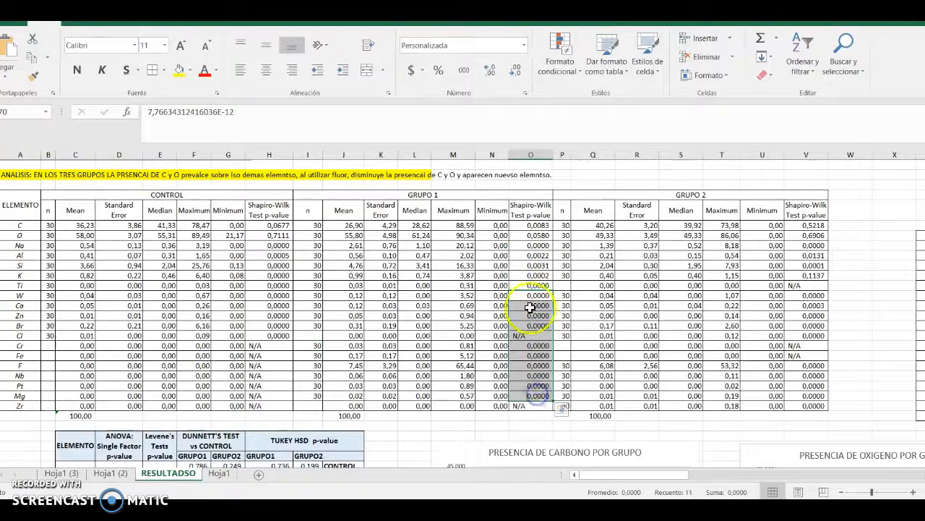
{"action": "left_click", "coordinate": [544, 236]}
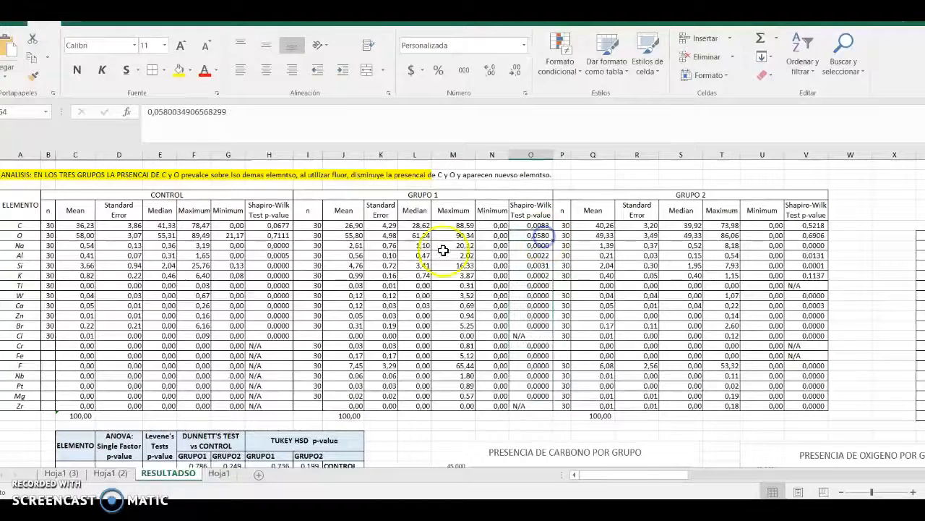
{"action": "left_click", "coordinate": [816, 226]}
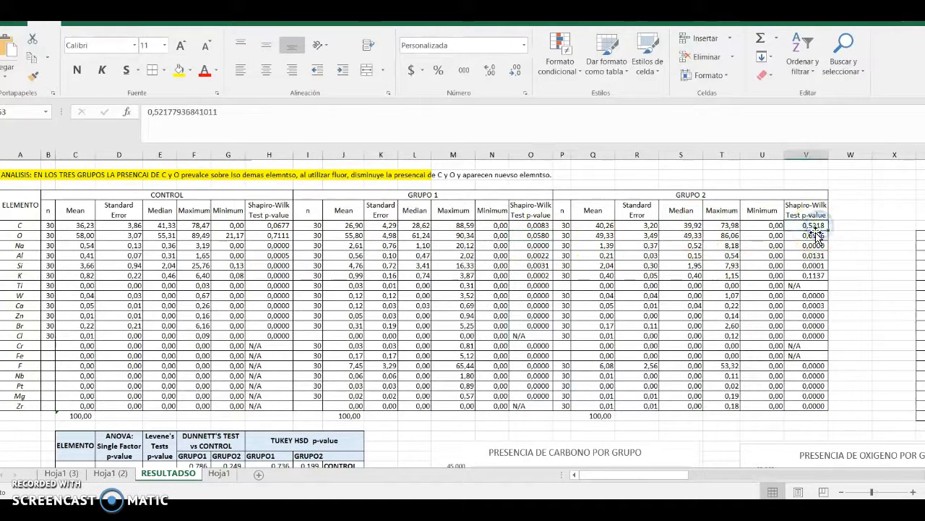
{"action": "left_click", "coordinate": [815, 235]}
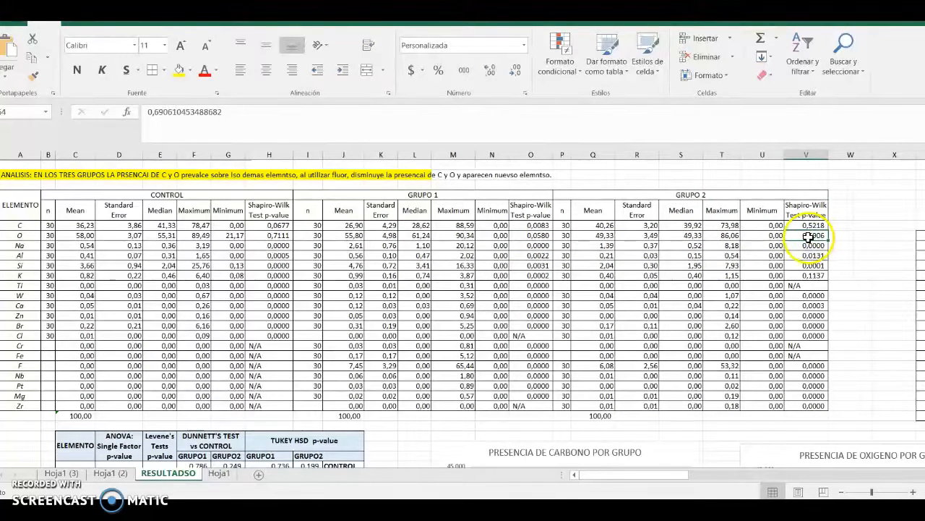
{"action": "left_click", "coordinate": [817, 277]}
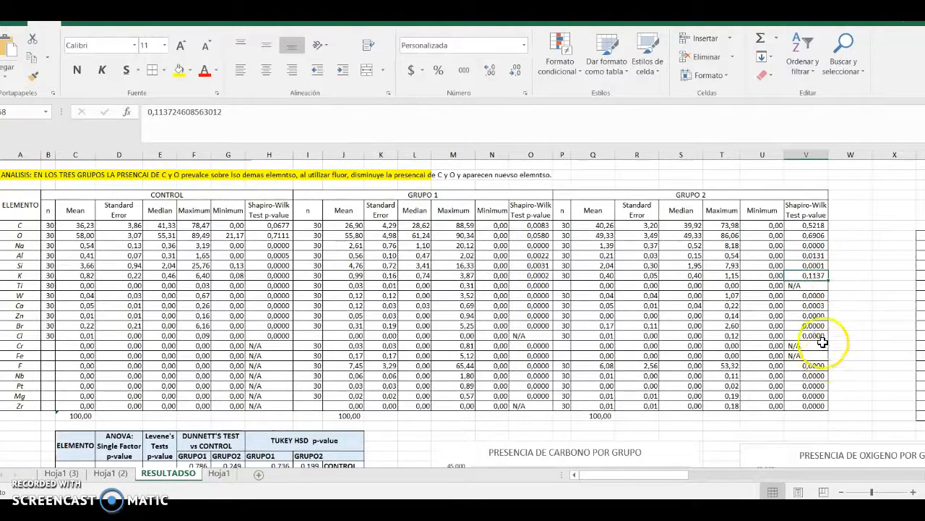
Review the ANOVA, Levene's, Dunnett's and Tukey HSD p-value table below the statistics.
{"action": "scroll", "coordinate": [816, 341], "scroll_direction": "down", "scroll_amount": 5}
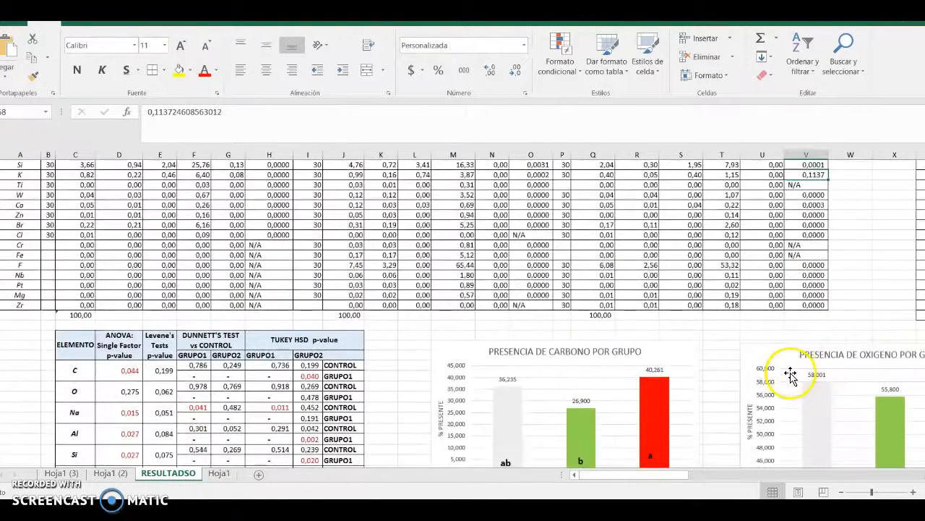
{"action": "scroll", "coordinate": [788, 369], "scroll_direction": "down", "scroll_amount": 2}
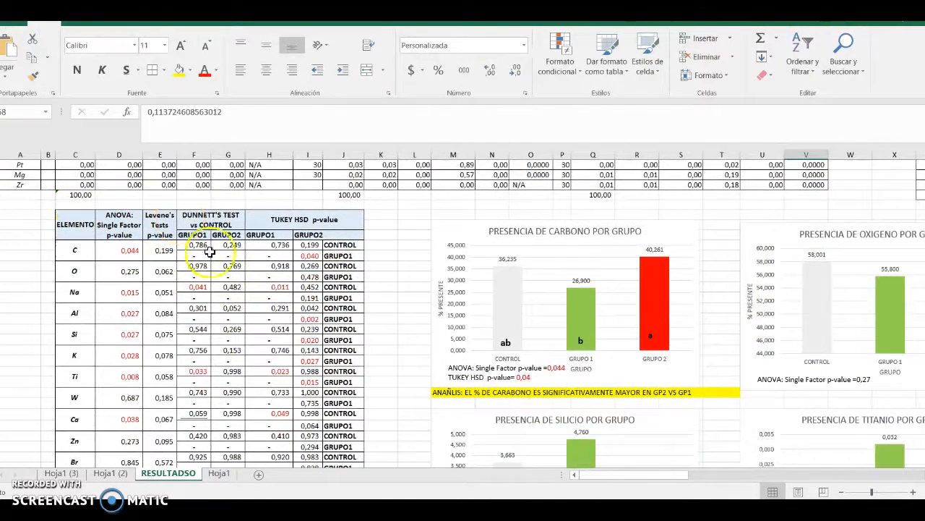
{"action": "left_click", "coordinate": [114, 229]}
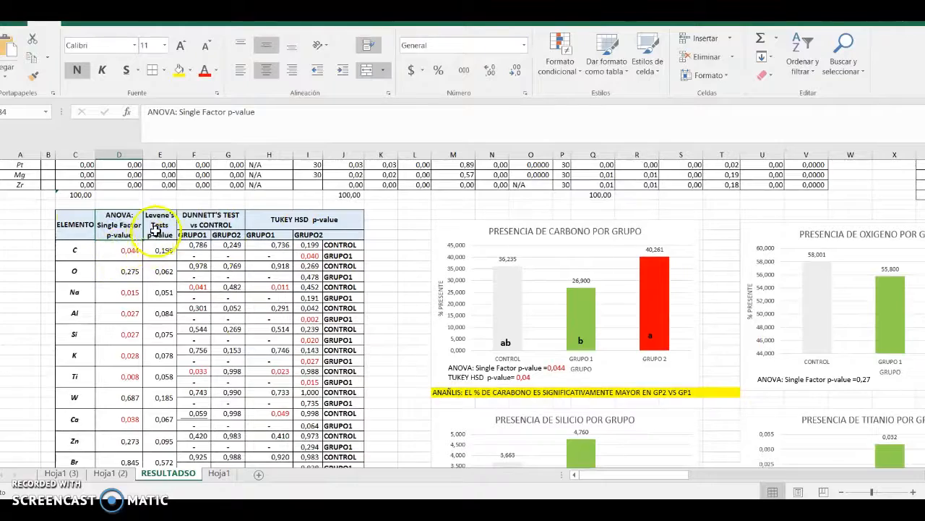
{"action": "left_click", "coordinate": [161, 228]}
{"action": "scroll", "coordinate": [166, 249], "scroll_direction": "down", "scroll_amount": 6}
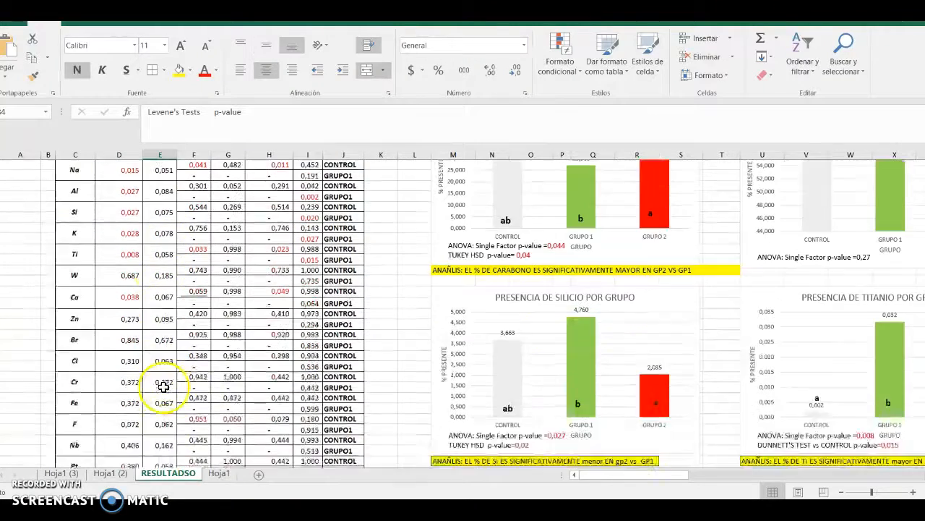
{"action": "scroll", "coordinate": [166, 392], "scroll_direction": "up", "scroll_amount": 6}
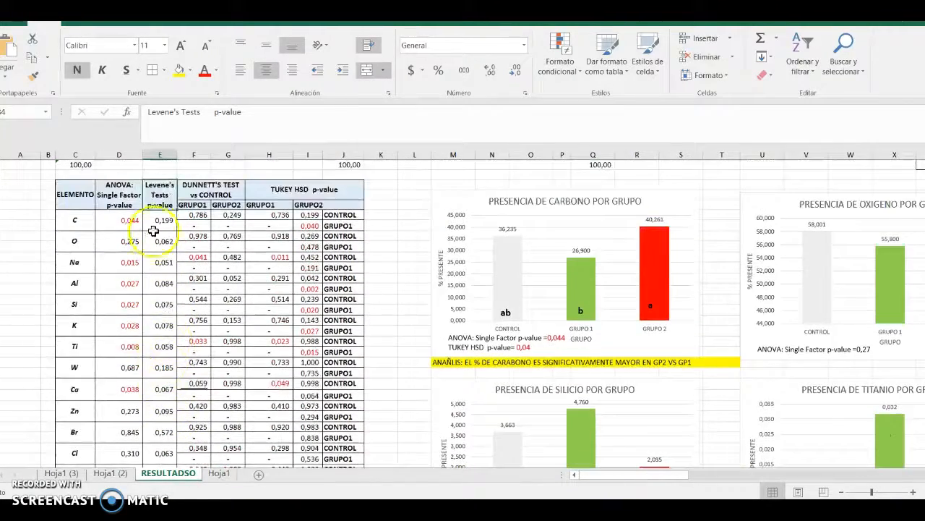
{"action": "left_click", "coordinate": [119, 220]}
{"action": "left_click", "coordinate": [168, 220]}
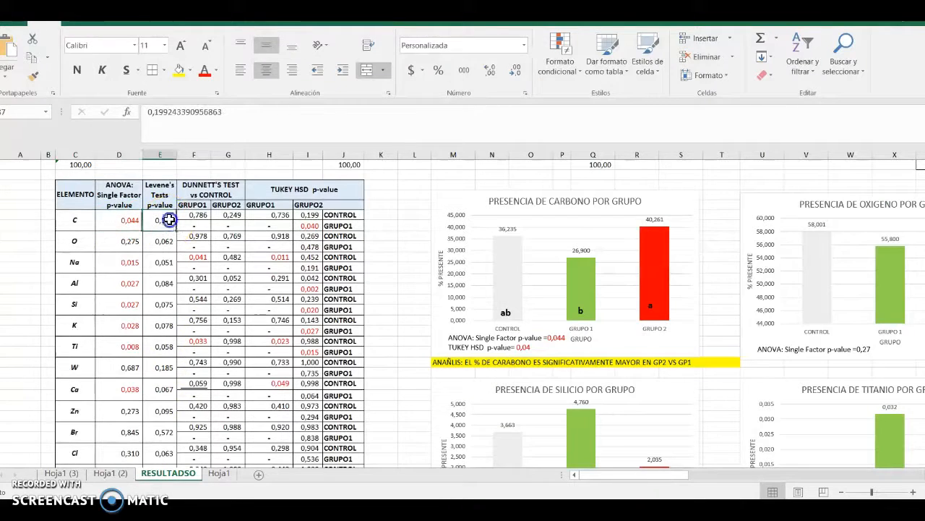
{"action": "left_click", "coordinate": [126, 226]}
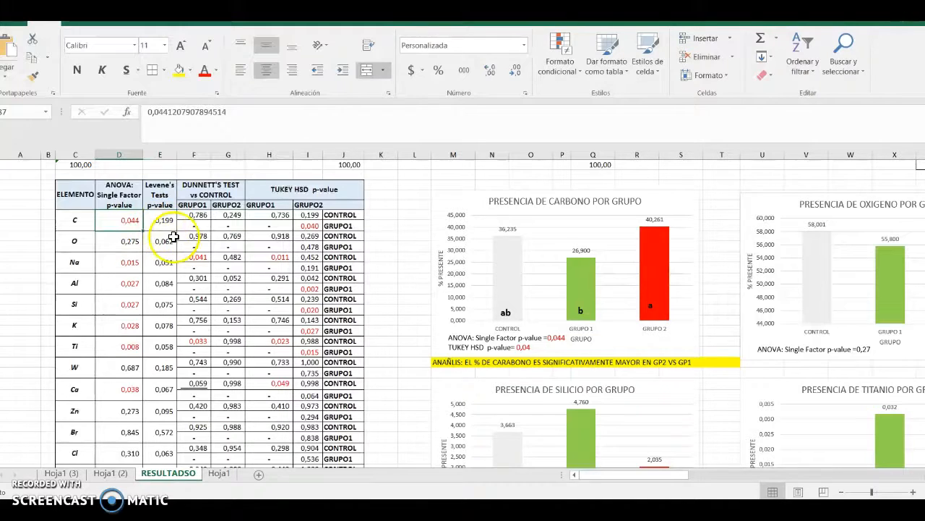
{"action": "left_click", "coordinate": [228, 199]}
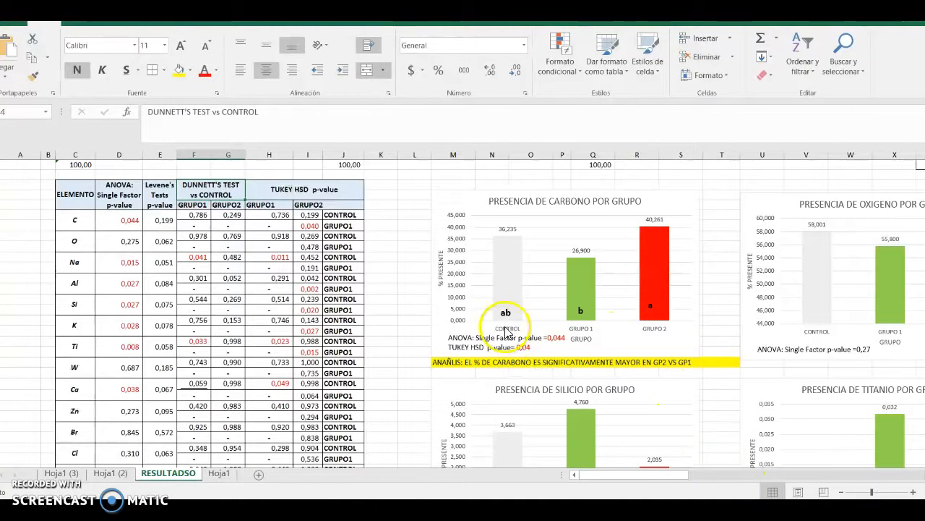
Browse the per-element presence bar charts comparing CONTROL, GRUPO 1 and GRUPO 2.
{"action": "left_click_drag", "start_coordinate": [616, 475], "coordinate": [658, 471]}
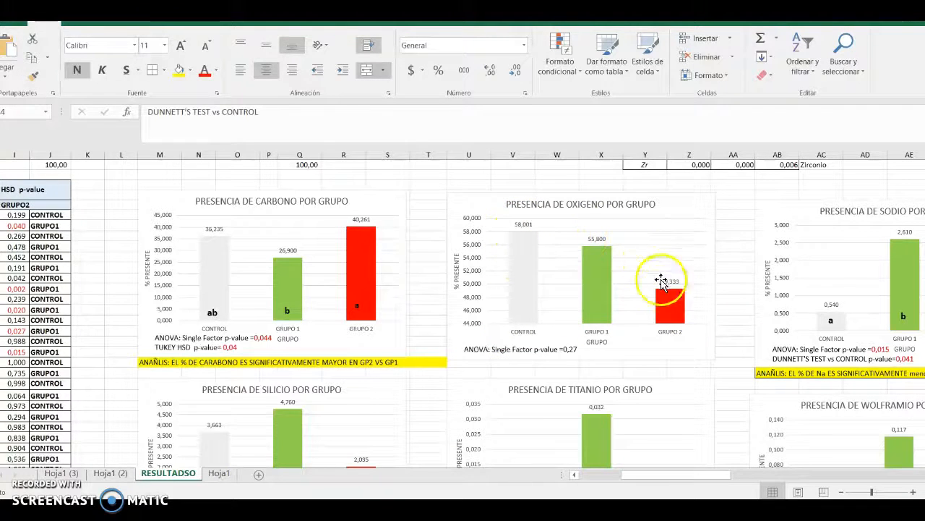
{"action": "left_click_drag", "start_coordinate": [653, 475], "coordinate": [710, 474]}
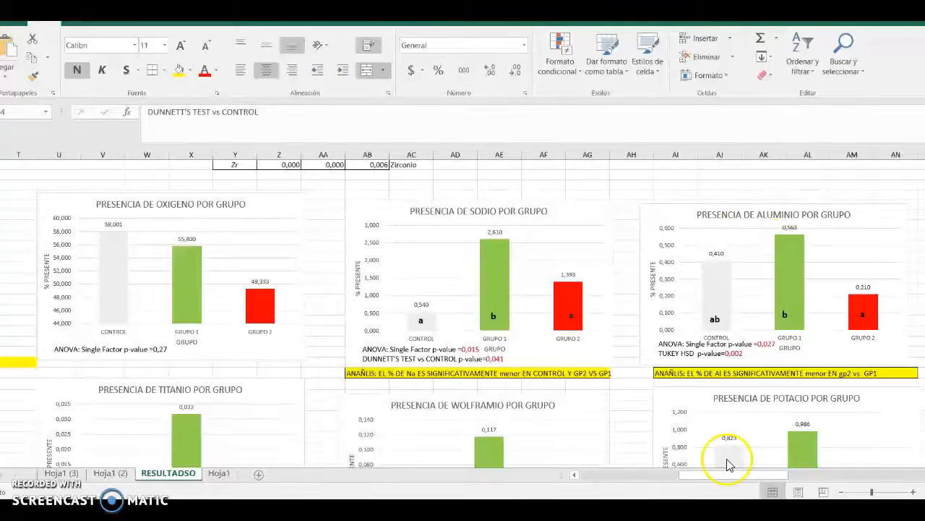
{"action": "left_click_drag", "start_coordinate": [728, 476], "coordinate": [752, 476]}
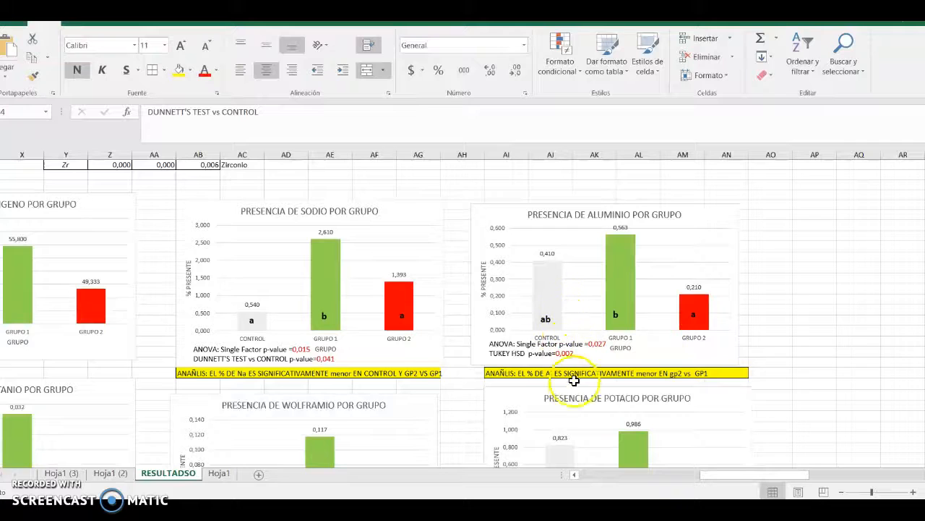
{"action": "scroll", "coordinate": [574, 380], "scroll_direction": "down", "scroll_amount": 5}
{"action": "scroll", "coordinate": [601, 407], "scroll_direction": "up", "scroll_amount": 2}
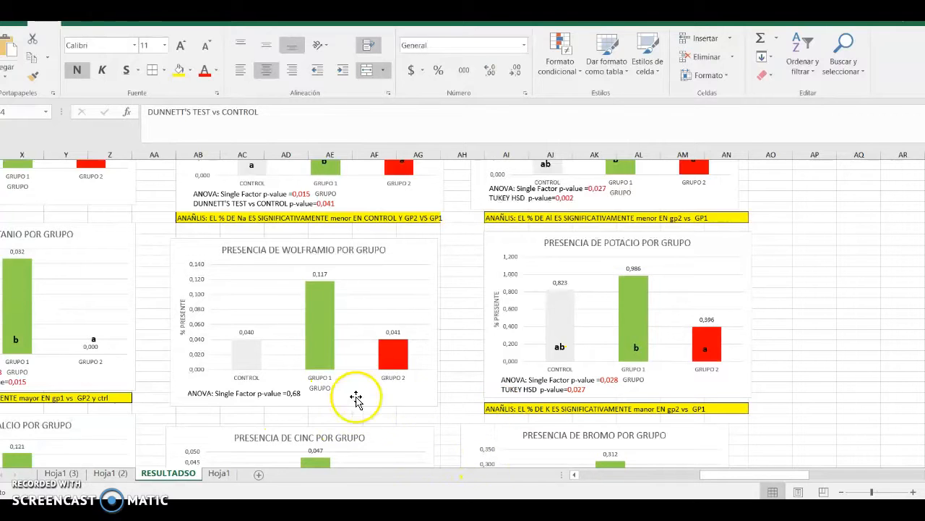
{"action": "left_click_drag", "start_coordinate": [705, 475], "coordinate": [690, 476]}
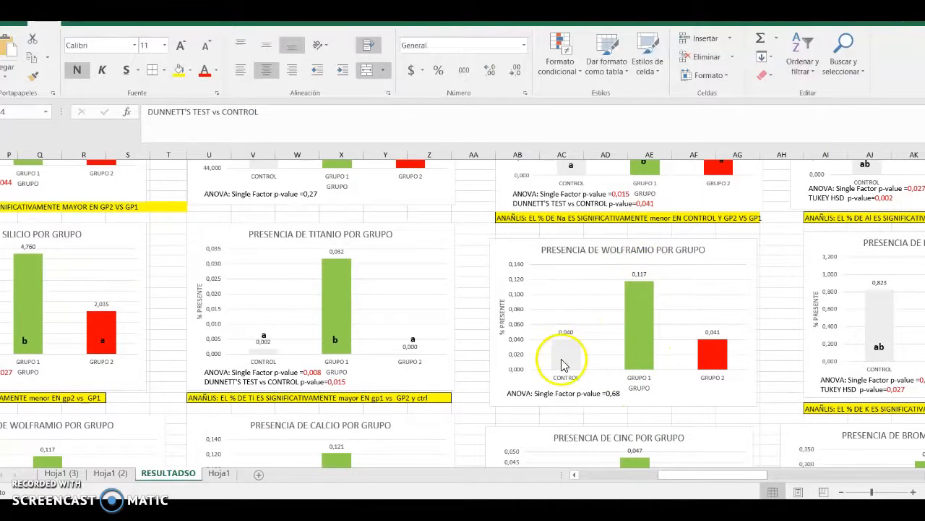
{"action": "left_click_drag", "start_coordinate": [733, 471], "coordinate": [708, 473]}
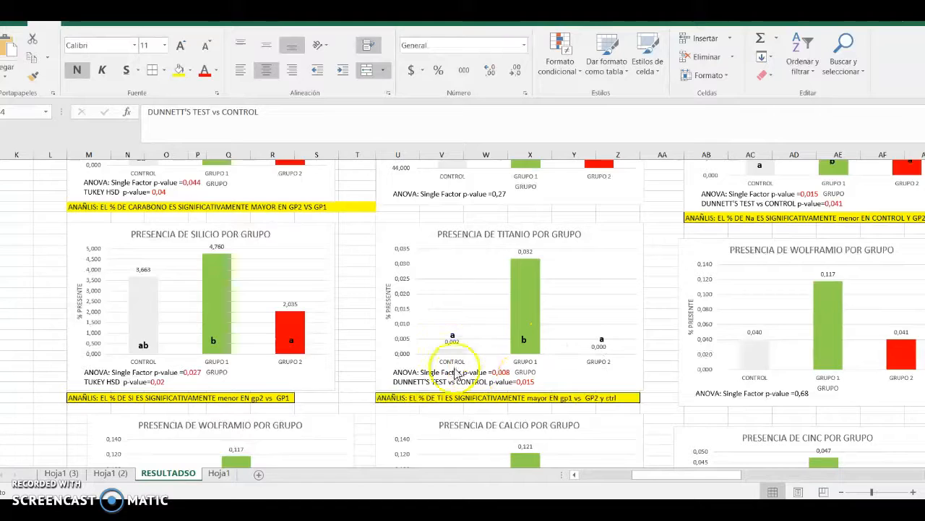
{"action": "left_click_drag", "start_coordinate": [696, 474], "coordinate": [655, 478]}
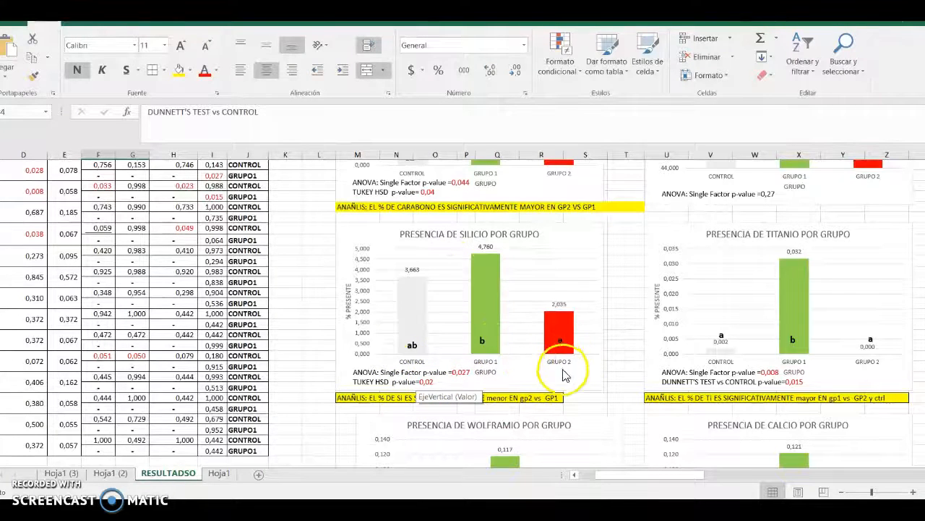
{"action": "scroll", "coordinate": [446, 374], "scroll_direction": "down", "scroll_amount": 5}
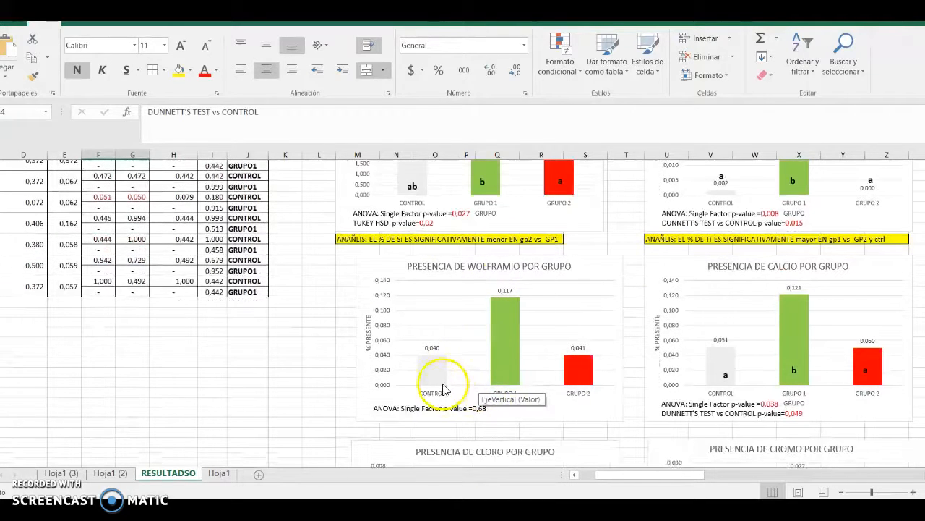
{"action": "left_click_drag", "start_coordinate": [707, 476], "coordinate": [716, 474]}
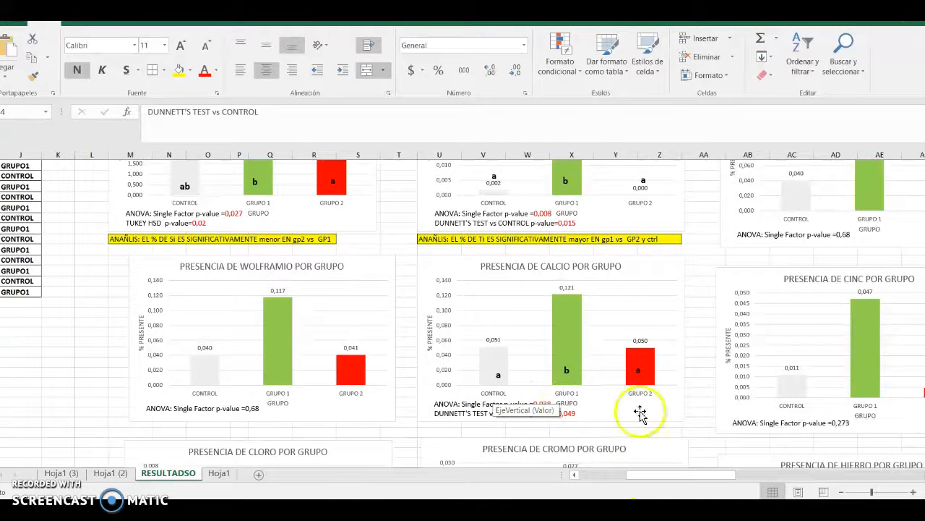
{"action": "left_click_drag", "start_coordinate": [713, 475], "coordinate": [741, 475]}
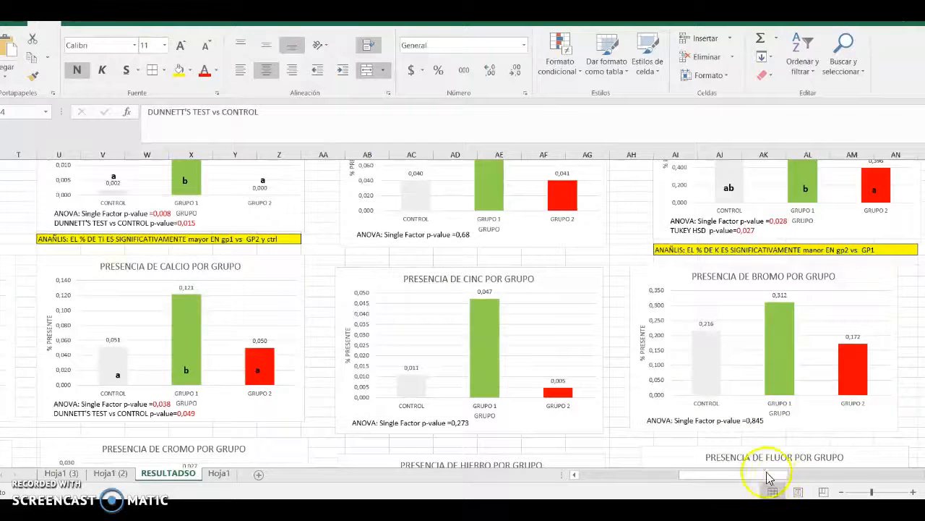
{"action": "scroll", "coordinate": [770, 452], "scroll_direction": "down", "scroll_amount": 5}
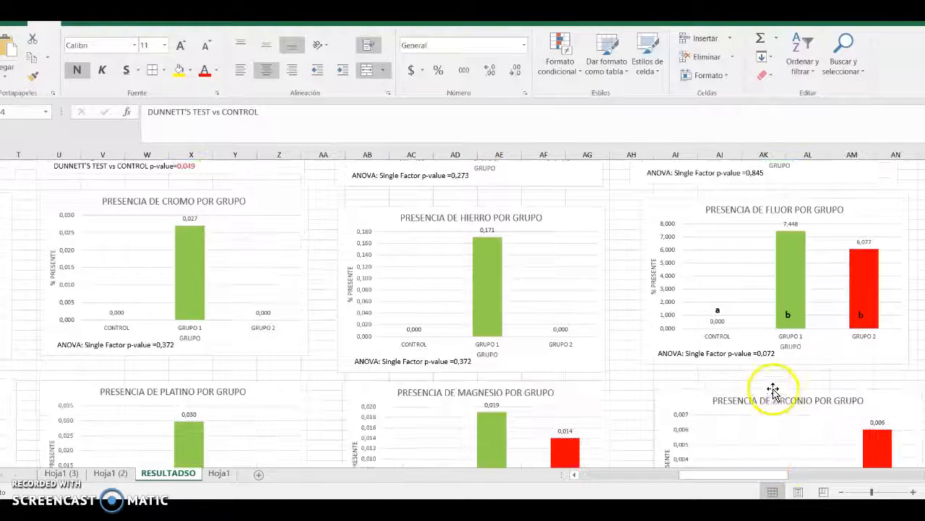
{"action": "scroll", "coordinate": [746, 361], "scroll_direction": "up", "scroll_amount": 1}
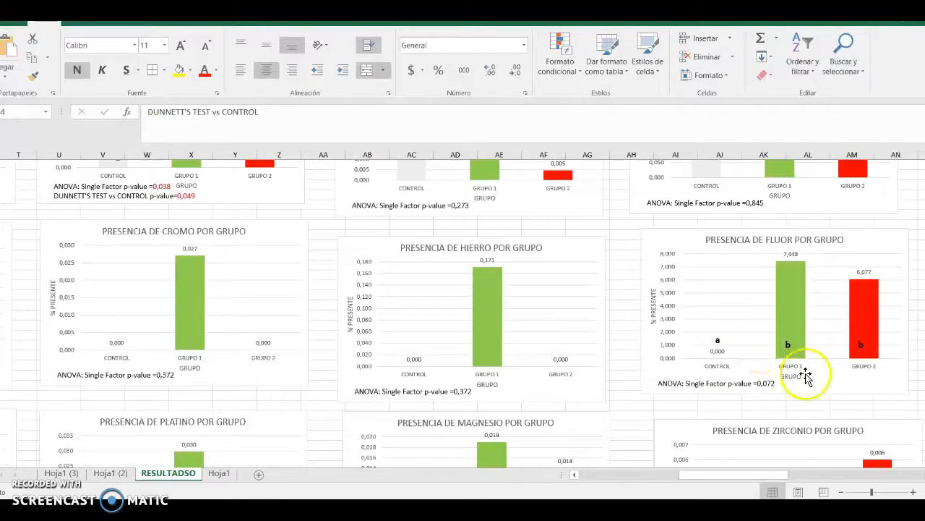
{"action": "left_click_drag", "start_coordinate": [770, 479], "coordinate": [731, 475]}
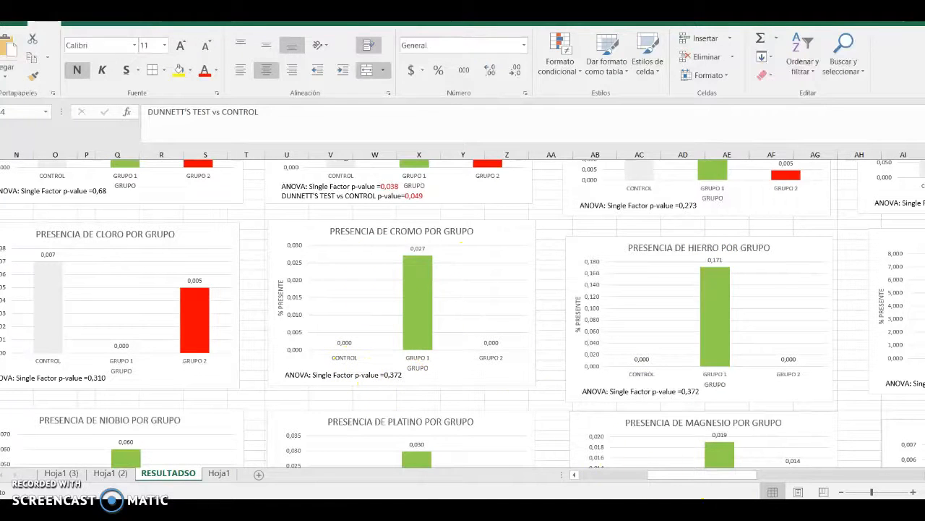
{"action": "left_click_drag", "start_coordinate": [726, 476], "coordinate": [687, 474]}
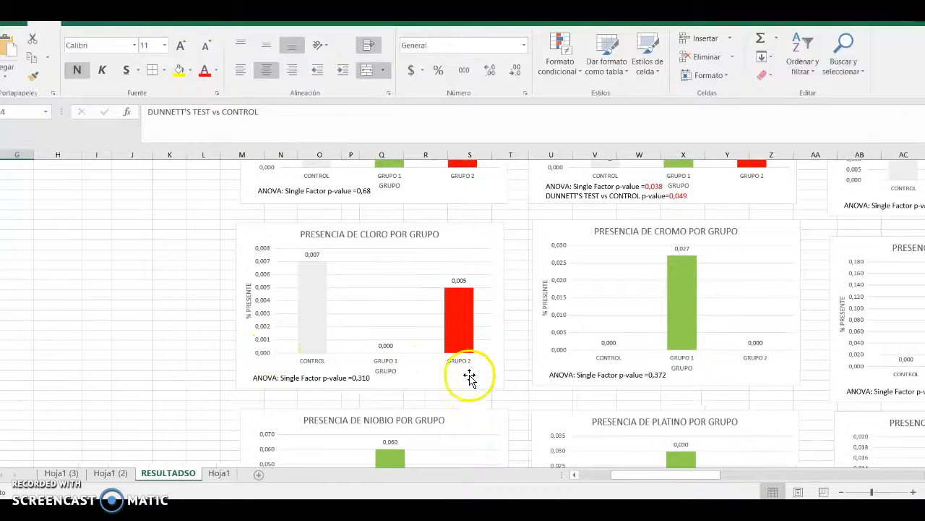
{"action": "scroll", "coordinate": [466, 391], "scroll_direction": "down", "scroll_amount": 1}
{"action": "scroll", "coordinate": [465, 394], "scroll_direction": "down", "scroll_amount": 2}
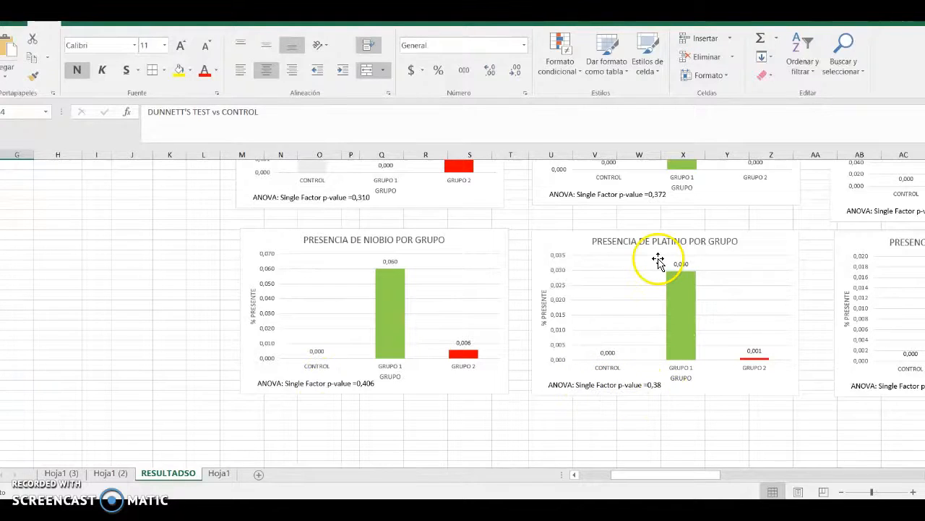
{"action": "left_click_drag", "start_coordinate": [700, 475], "coordinate": [771, 473]}
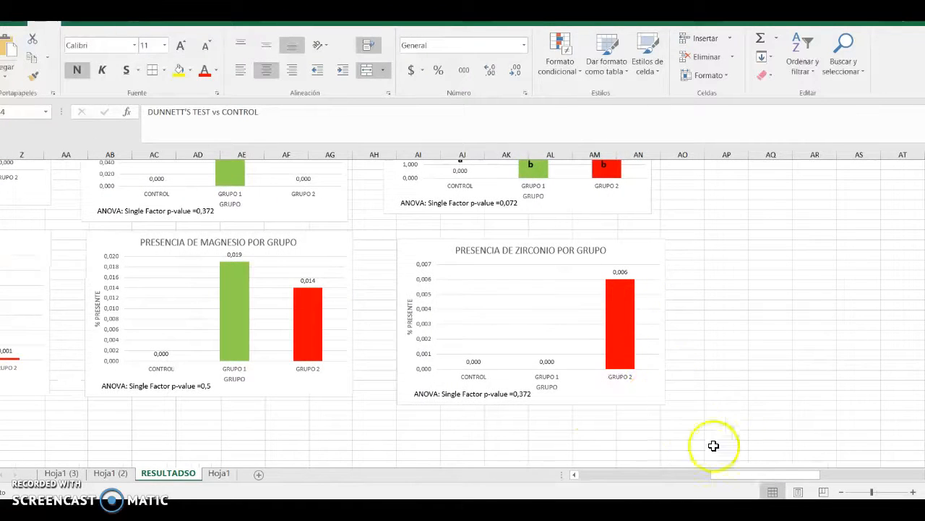
Browse back up through the per-element presence charts toward the statistics tables.
{"action": "left_click", "coordinate": [762, 477]}
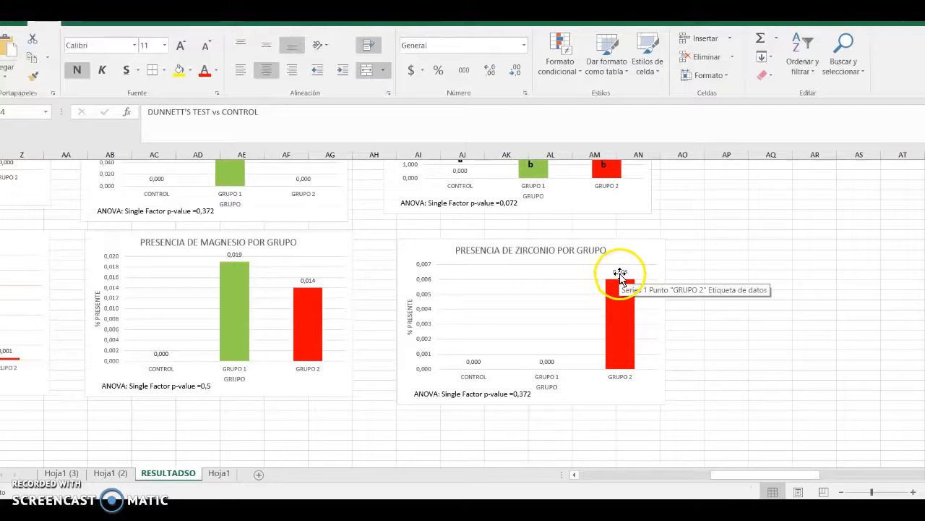
{"action": "left_click_drag", "start_coordinate": [740, 478], "coordinate": [499, 471]}
{"action": "scroll", "coordinate": [259, 414], "scroll_direction": "up", "scroll_amount": 12}
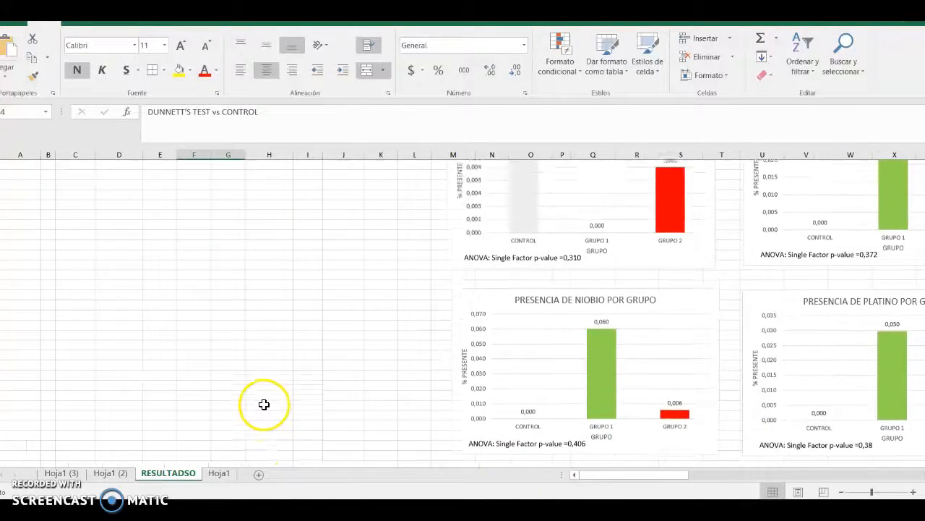
{"action": "scroll", "coordinate": [225, 431], "scroll_direction": "up", "scroll_amount": 10}
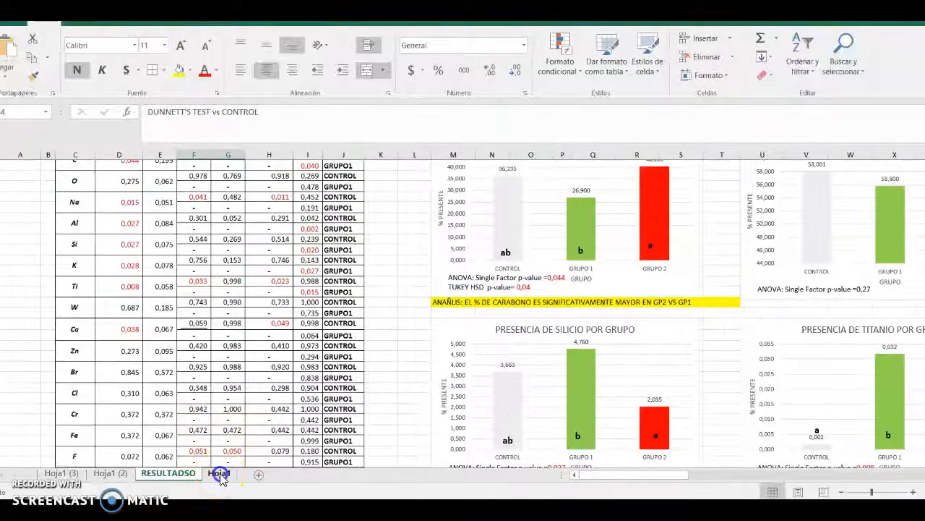
Open and close the Real Statistics menu on Hoja1, glancing over its Grubbs/ESD test results before returning to RESULTADSO.
{"action": "left_click", "coordinate": [220, 474]}
{"action": "left_click", "coordinate": [575, 292]}
{"action": "key", "text": "ctrl+m"}
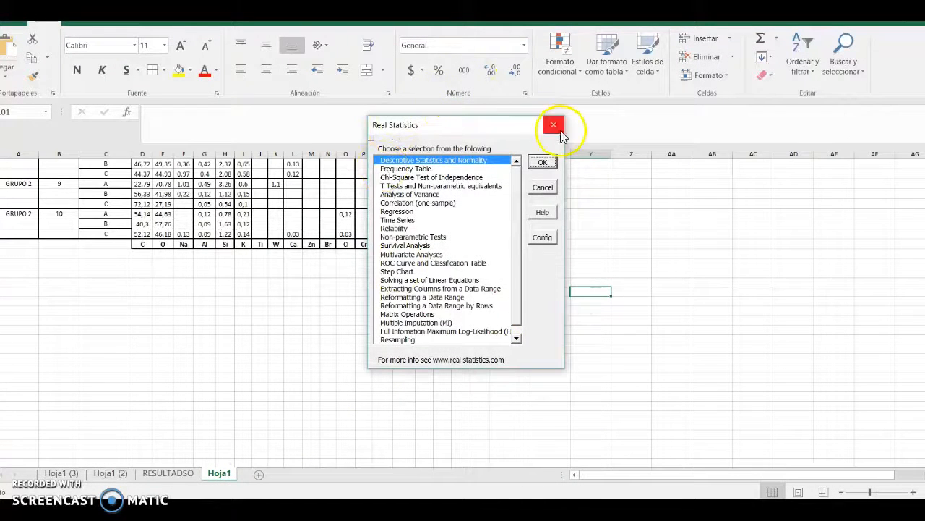
{"action": "left_click", "coordinate": [560, 132]}
{"action": "scroll", "coordinate": [535, 257], "scroll_direction": "up", "scroll_amount": 14}
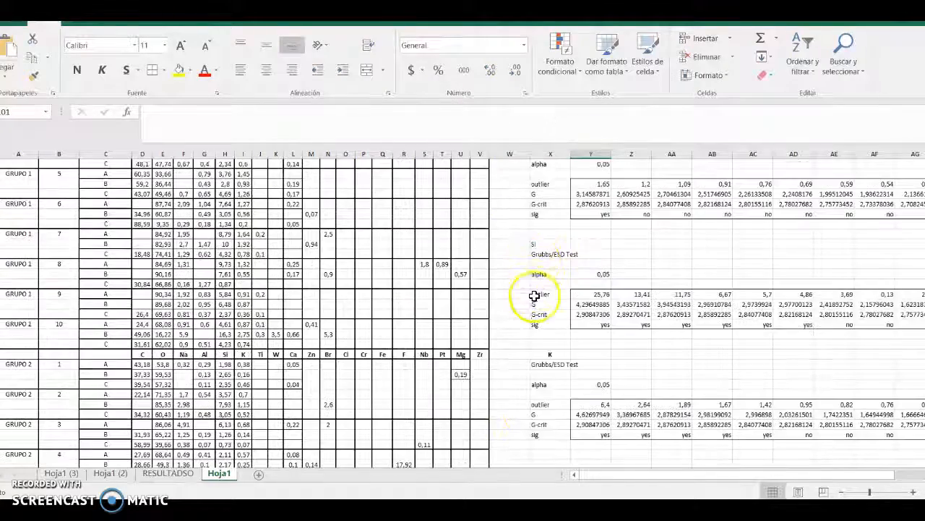
{"action": "scroll", "coordinate": [534, 295], "scroll_direction": "down", "scroll_amount": 7}
{"action": "left_click", "coordinate": [186, 480]}
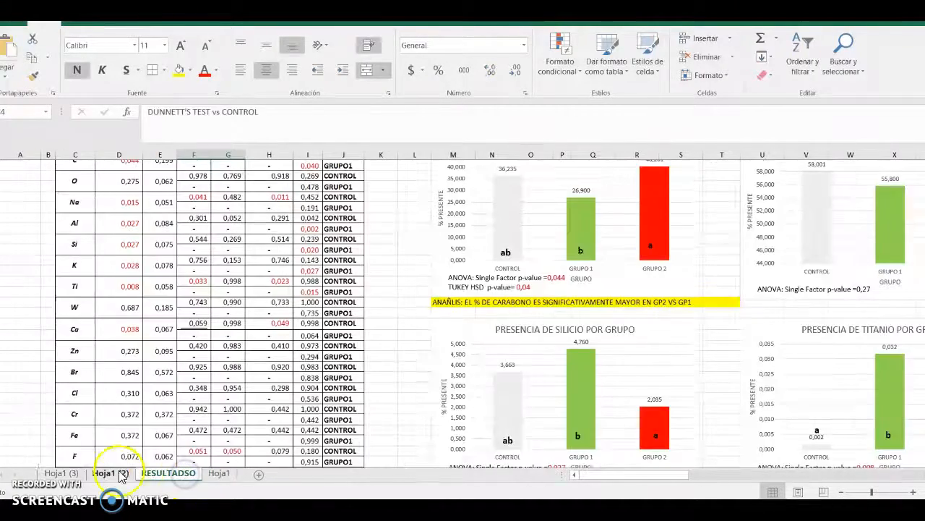
Examine the descriptive statistics and raw element percentages on Hoja1 (2).
{"action": "left_click", "coordinate": [111, 472]}
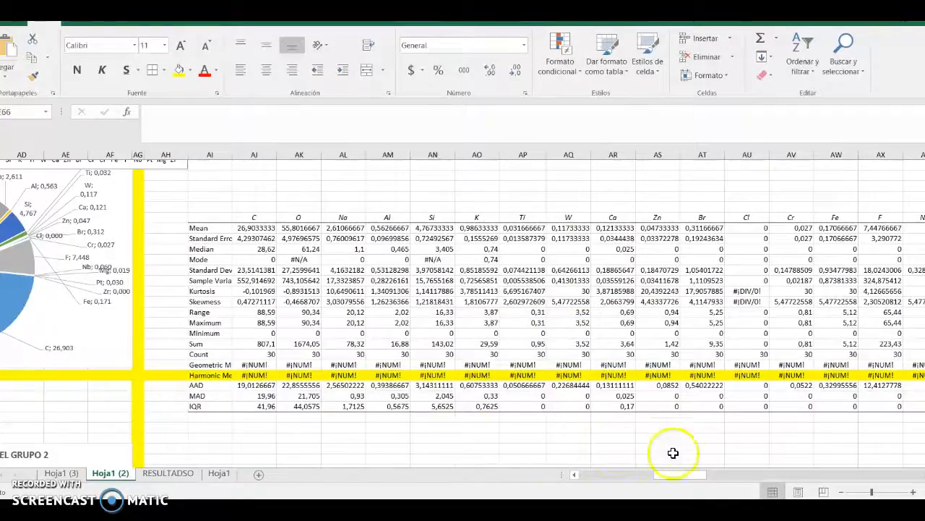
{"action": "left_click_drag", "start_coordinate": [690, 477], "coordinate": [487, 468]}
{"action": "scroll", "coordinate": [332, 362], "scroll_direction": "up", "scroll_amount": 10}
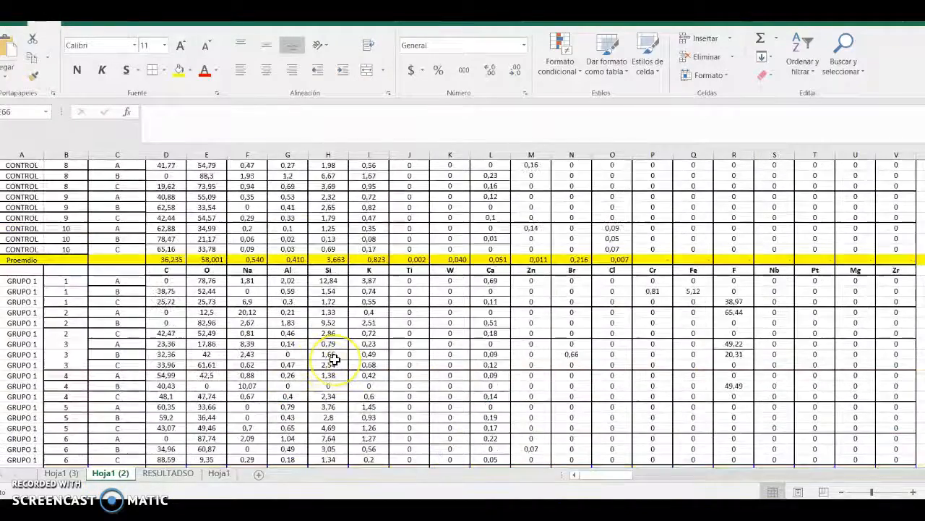
{"action": "scroll", "coordinate": [334, 360], "scroll_direction": "up", "scroll_amount": 5}
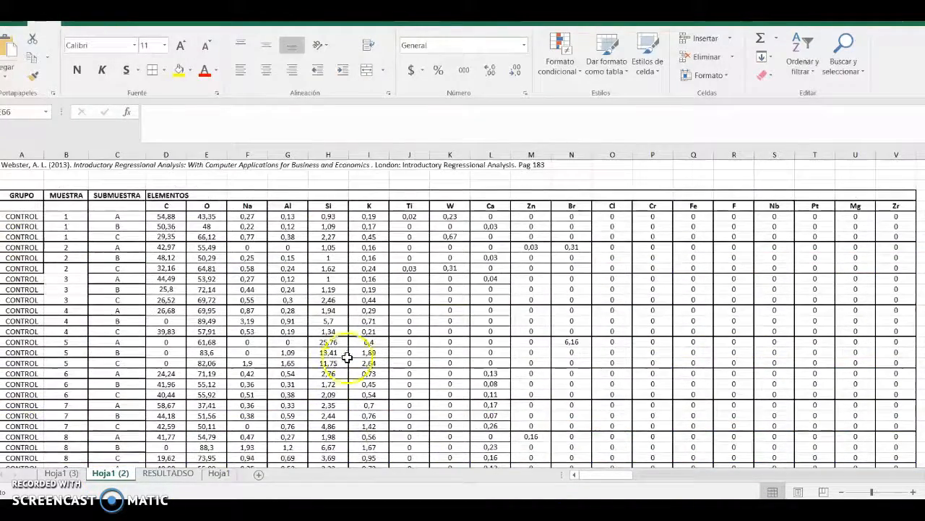
Scroll through the ANOVA single-factor outputs and grouped element columns on Hoja1 (3).
{"action": "left_click", "coordinate": [64, 473]}
{"action": "scroll", "coordinate": [166, 354], "scroll_direction": "up", "scroll_amount": 3}
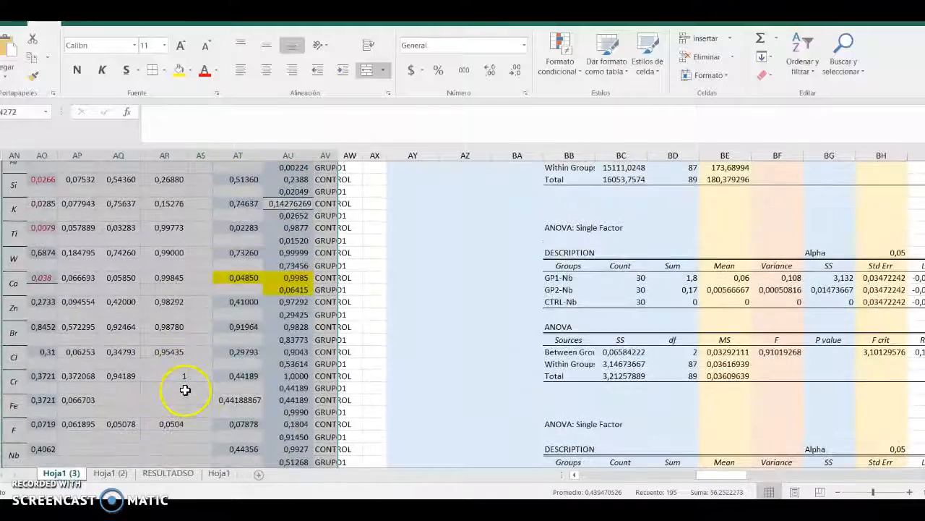
{"action": "scroll", "coordinate": [185, 389], "scroll_direction": "up", "scroll_amount": 4}
{"action": "scroll", "coordinate": [289, 264], "scroll_direction": "down", "scroll_amount": 15}
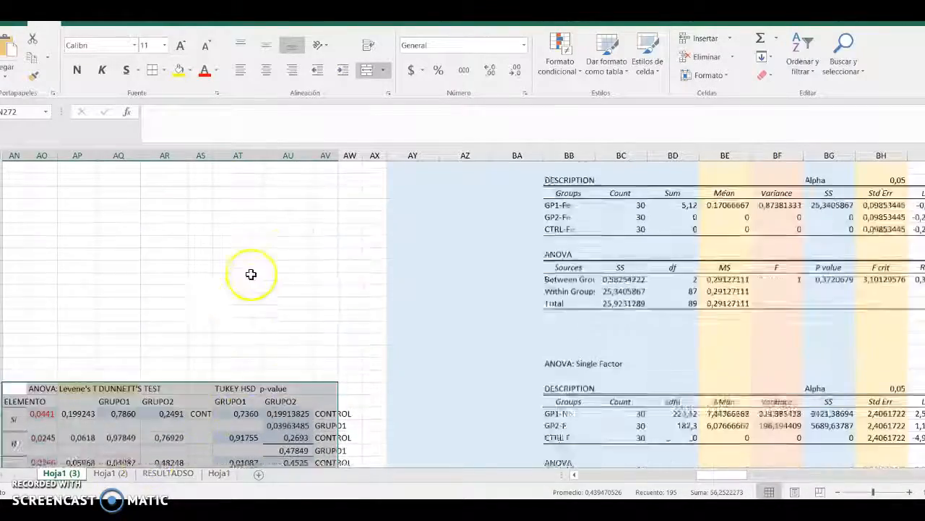
{"action": "scroll", "coordinate": [317, 259], "scroll_direction": "down", "scroll_amount": 10}
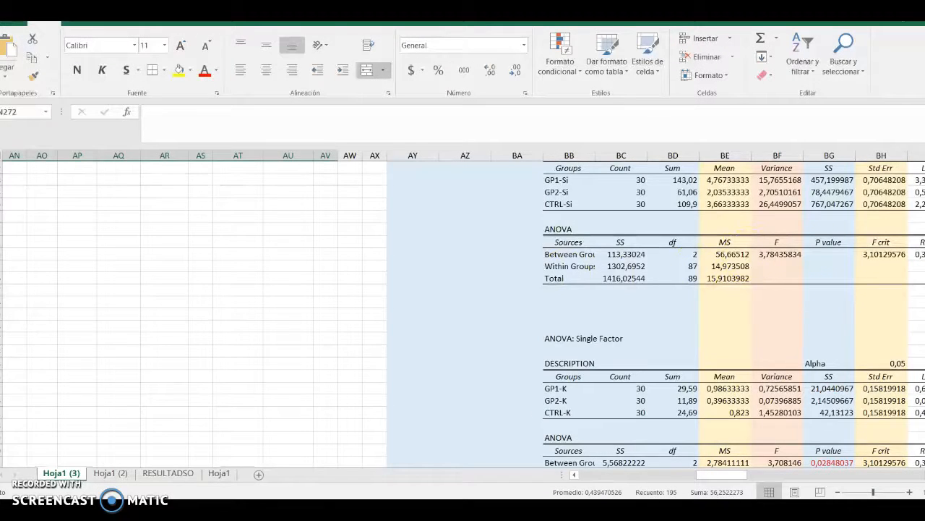
{"action": "left_click_drag", "start_coordinate": [924, 263], "coordinate": [924, 185]}
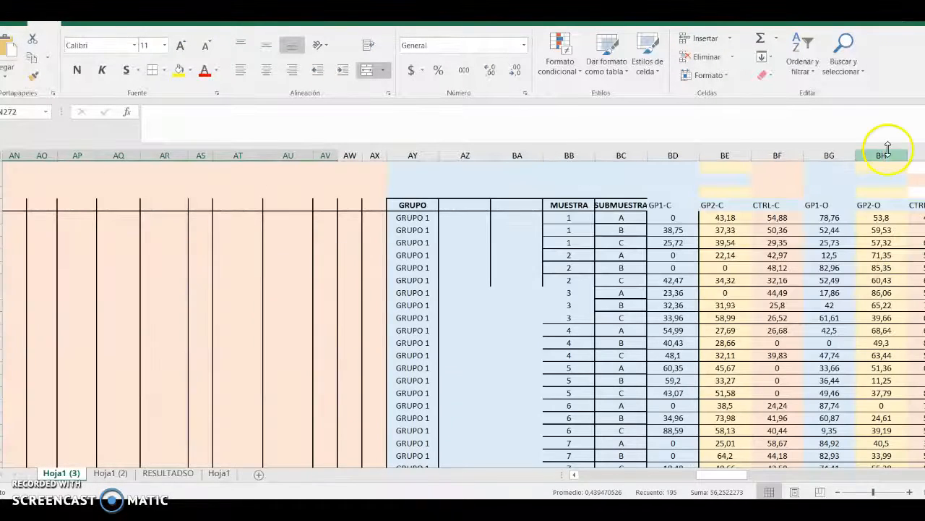
{"action": "scroll", "coordinate": [434, 216], "scroll_direction": "down", "scroll_amount": 2}
{"action": "scroll", "coordinate": [477, 210], "scroll_direction": "up", "scroll_amount": 2}
Copy the grouped GP1, GP2 and CTRL element columns from Hoja1 (3) and paste them into a new sheet Hoja2.
{"action": "left_click_drag", "start_coordinate": [640, 201], "coordinate": [793, 198]}
{"action": "key", "text": "ctrl+c"}
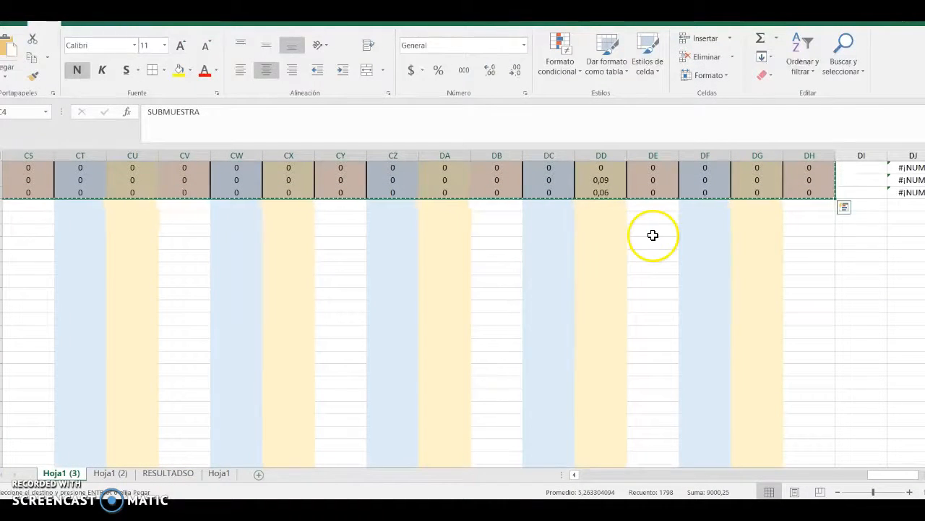
{"action": "left_click", "coordinate": [258, 474]}
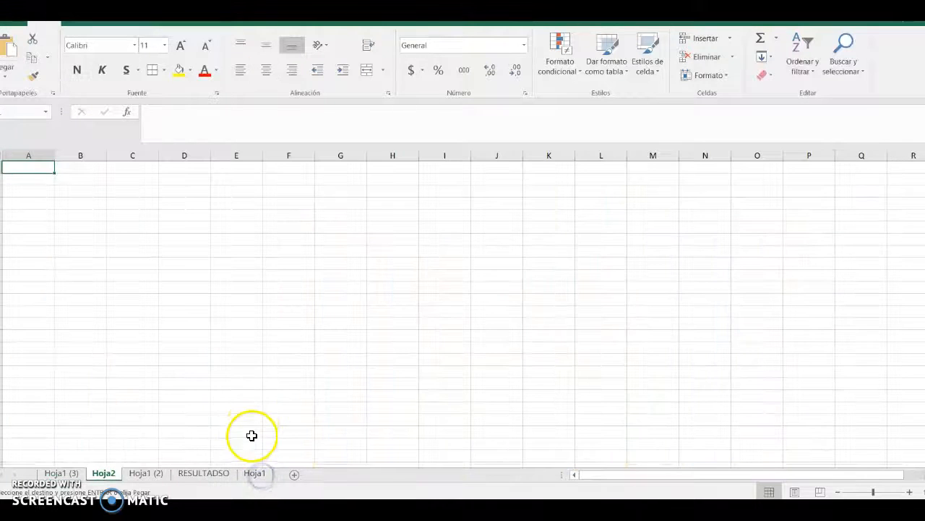
{"action": "key", "text": "ctrl+v"}
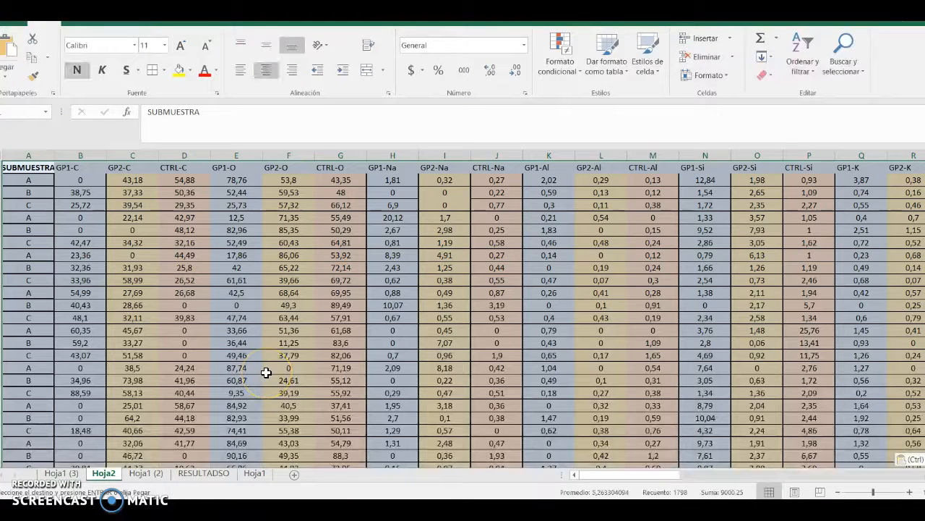
Inspect the pasted column headers and highlight the GP1, GP2 and CTRL column triplets for C, O, Na, Al and Si.
{"action": "left_click", "coordinate": [79, 166]}
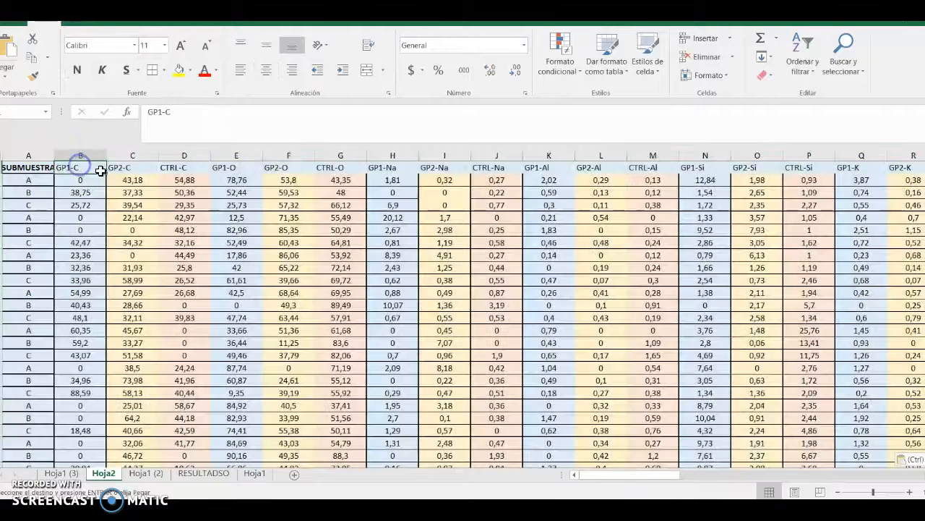
{"action": "left_click", "coordinate": [121, 167]}
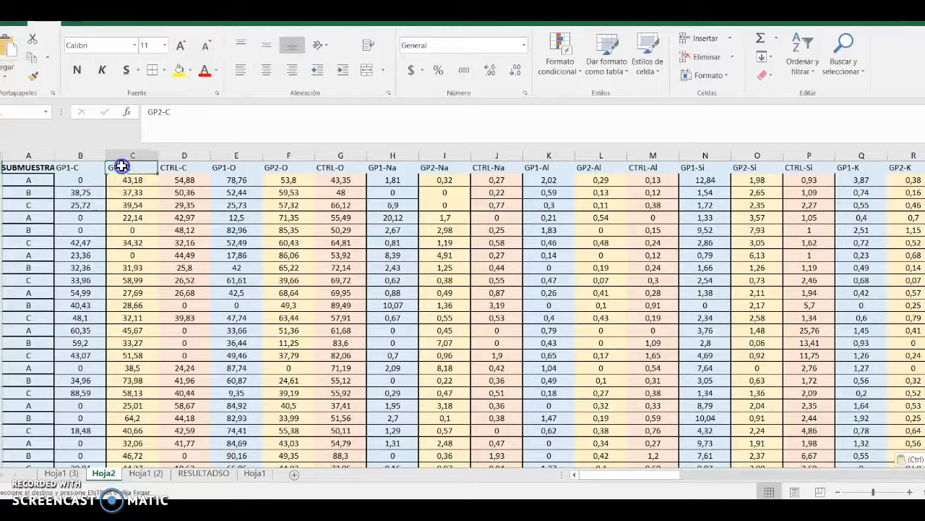
{"action": "left_click", "coordinate": [174, 172]}
{"action": "left_click", "coordinate": [233, 169]}
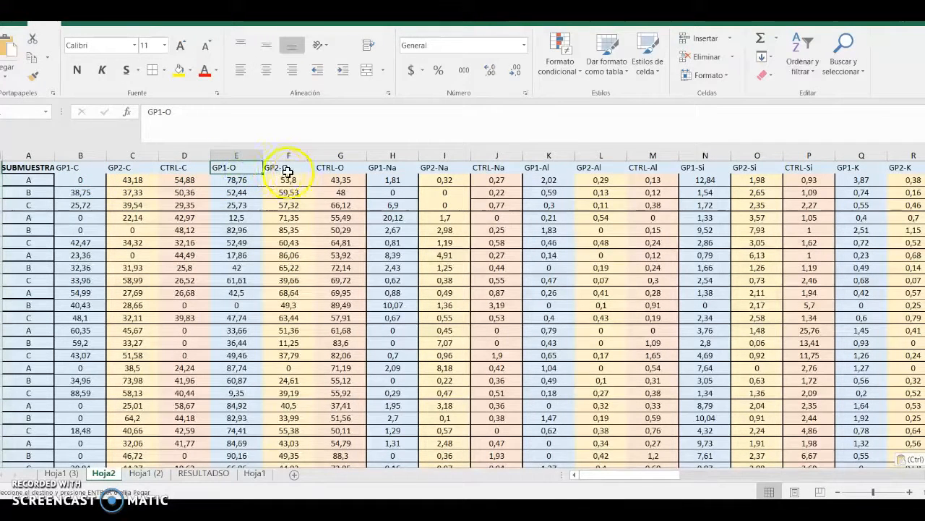
{"action": "left_click", "coordinate": [287, 171]}
{"action": "left_click", "coordinate": [345, 168]}
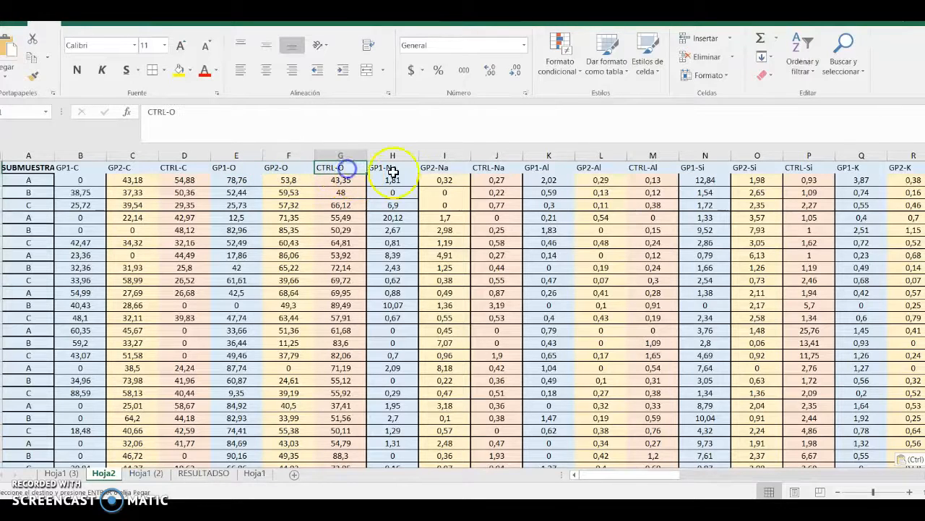
{"action": "left_click_drag", "start_coordinate": [75, 167], "coordinate": [203, 268]}
{"action": "left_click_drag", "start_coordinate": [231, 171], "coordinate": [342, 271]}
{"action": "left_click_drag", "start_coordinate": [394, 167], "coordinate": [485, 330]}
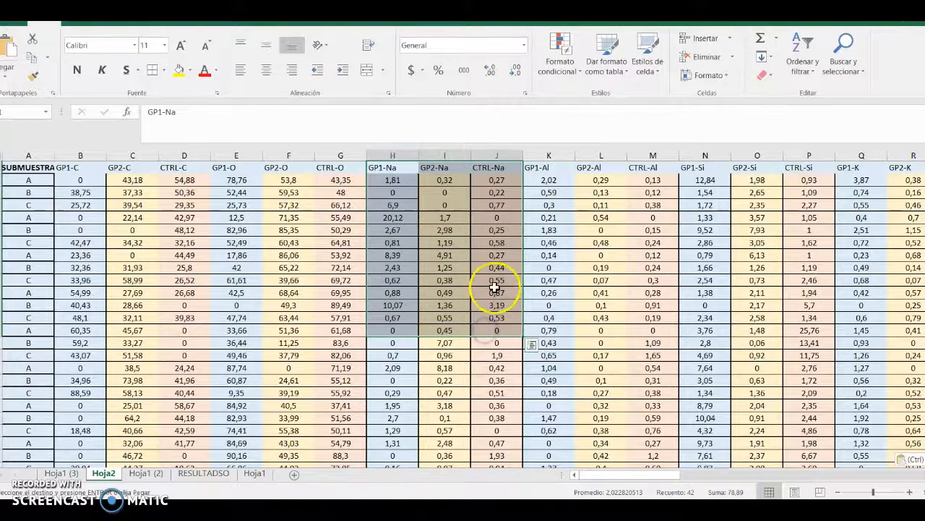
{"action": "left_click_drag", "start_coordinate": [549, 167], "coordinate": [673, 322]}
{"action": "left_click_drag", "start_coordinate": [709, 170], "coordinate": [810, 231]}
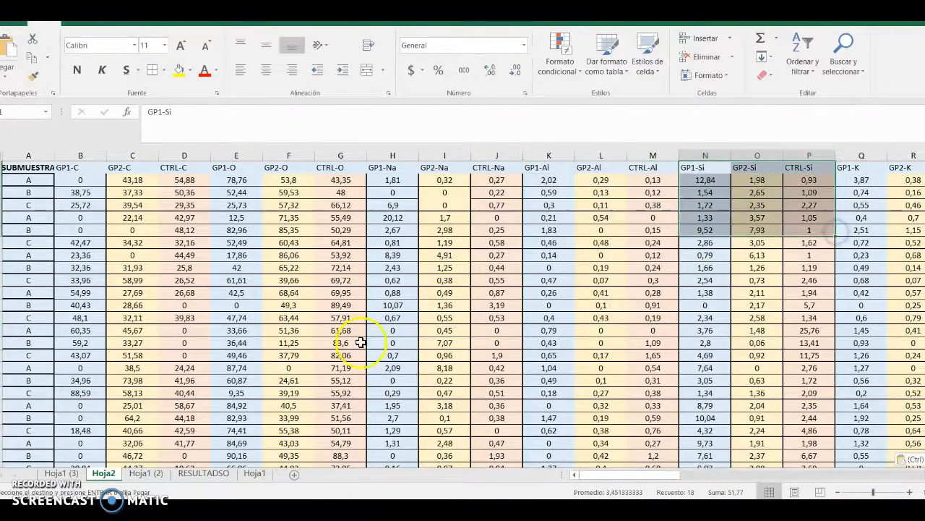
Below the pasted data, enter the note Real statisc in A35 and tics in A36.
{"action": "scroll", "coordinate": [362, 340], "scroll_direction": "down", "scroll_amount": 4}
{"action": "scroll", "coordinate": [68, 430], "scroll_direction": "down", "scroll_amount": 1}
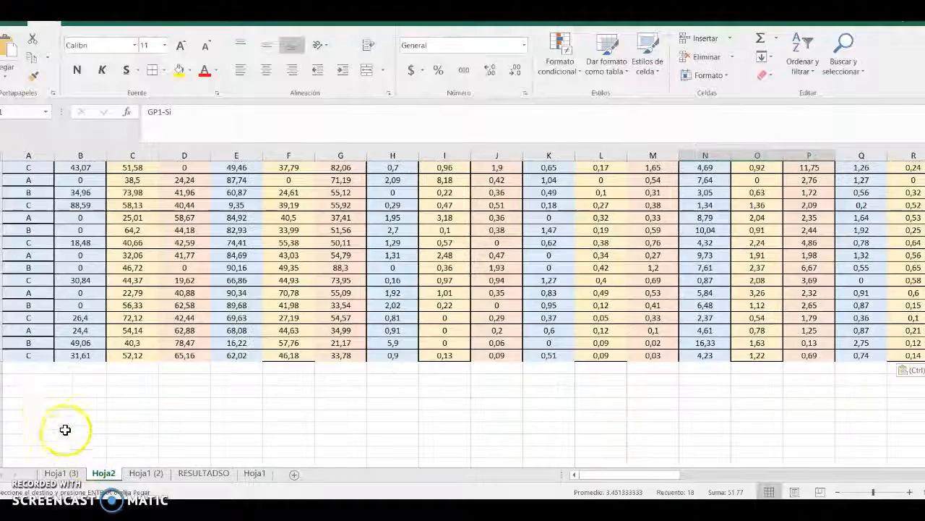
{"action": "left_click", "coordinate": [40, 406]}
{"action": "scroll", "coordinate": [188, 374], "scroll_direction": "up", "scroll_amount": 4}
{"action": "scroll", "coordinate": [193, 359], "scroll_direction": "down", "scroll_amount": 4}
{"action": "scroll", "coordinate": [210, 333], "scroll_direction": "up", "scroll_amount": 3}
{"action": "scroll", "coordinate": [217, 340], "scroll_direction": "down", "scroll_amount": 1}
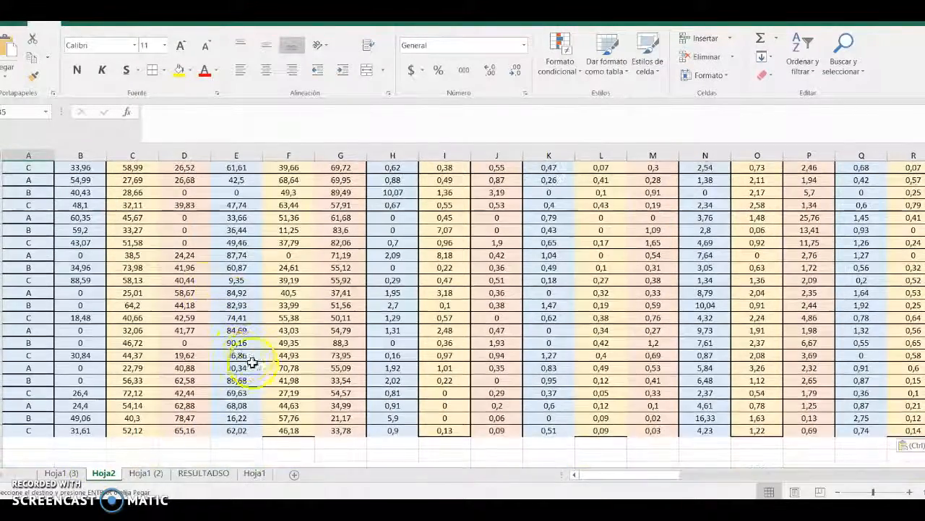
{"action": "scroll", "coordinate": [86, 398], "scroll_direction": "down", "scroll_amount": 3}
{"action": "type", "text": "Real statisc"}
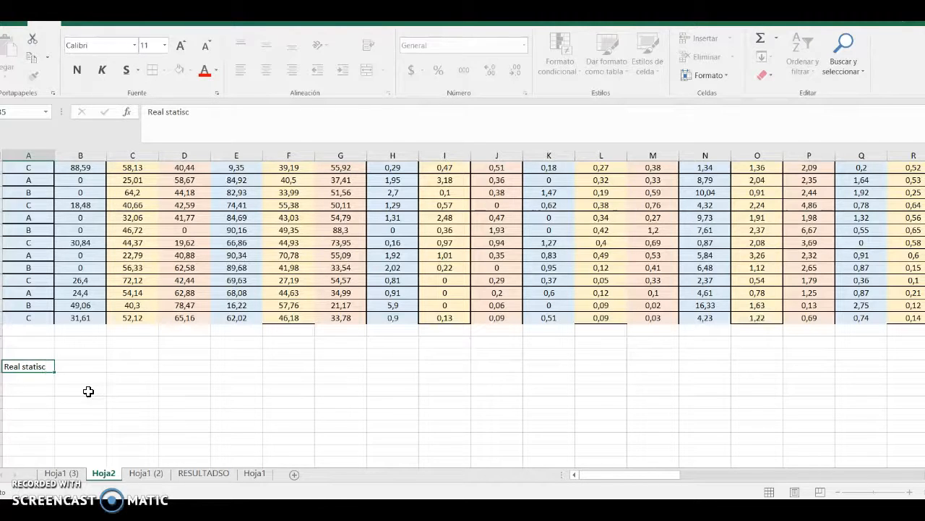
{"action": "key", "text": "Return"}
{"action": "type", "text": "t"}
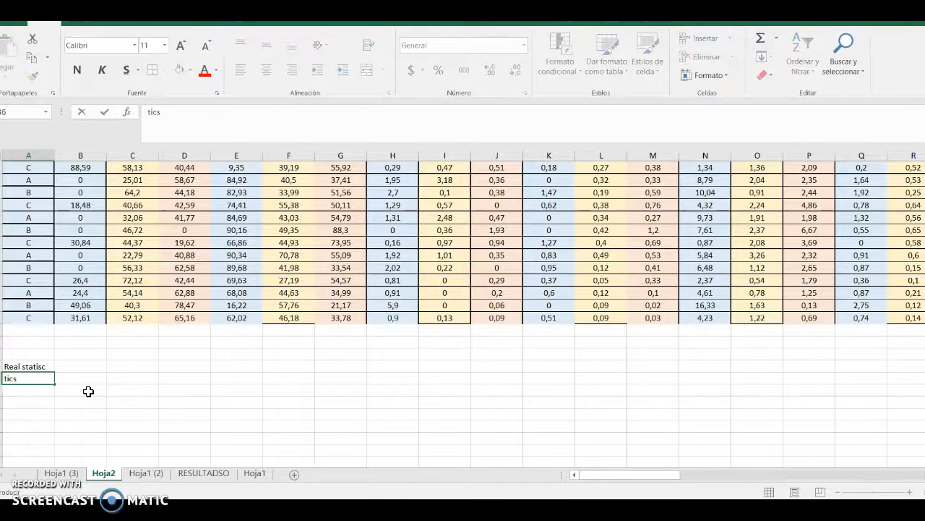
{"action": "type", "text": "ics"}
{"action": "key", "text": "Up"}
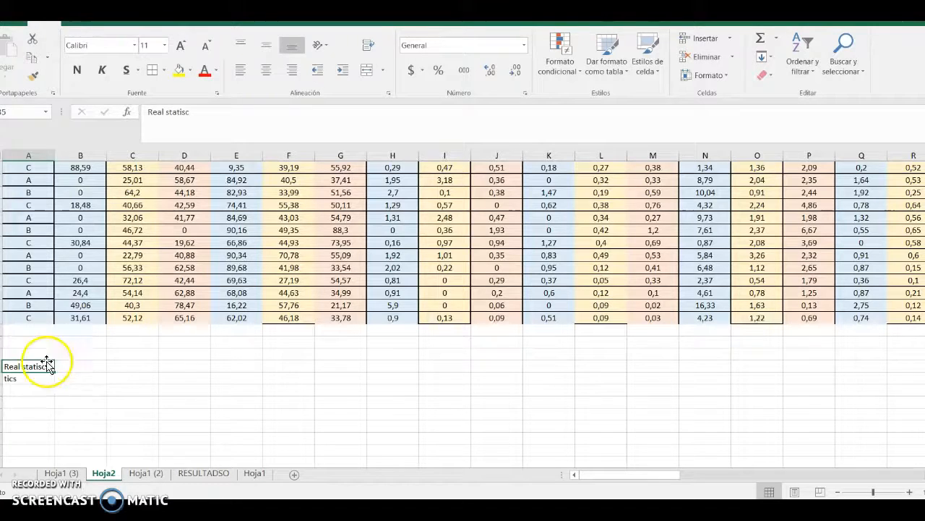
From cell B38, open Real Statistics' Descriptive Statistics and Normality and set the input range to Hoja2!$B$1:$D$31.
{"action": "left_click", "coordinate": [60, 400]}
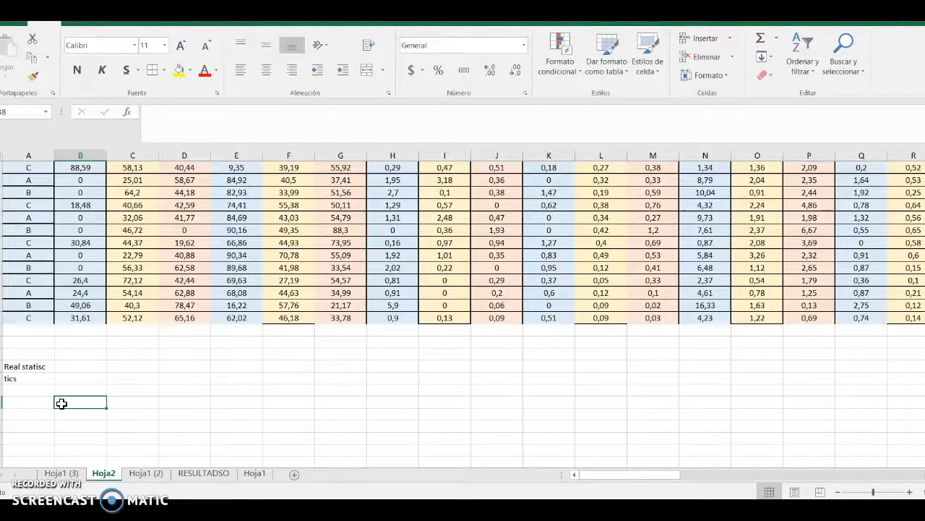
{"action": "key", "text": "ctrl+m"}
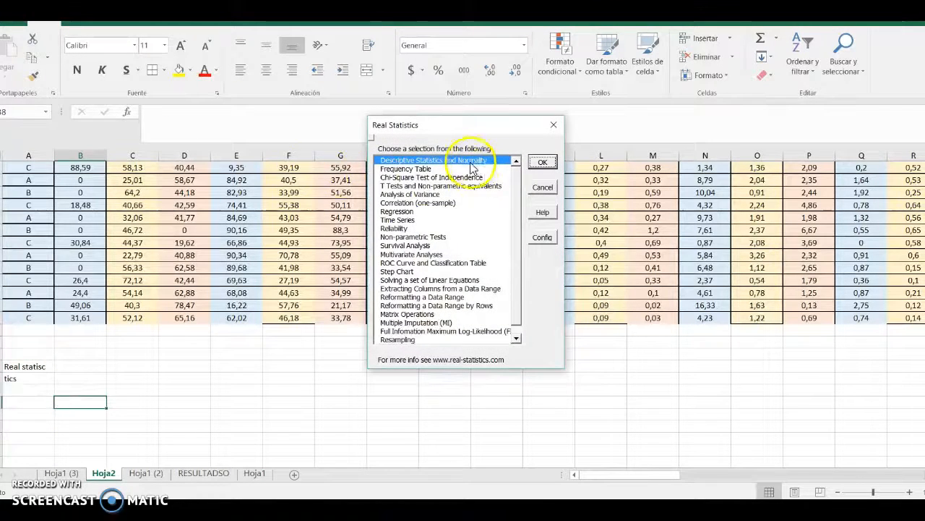
{"action": "left_click", "coordinate": [543, 160]}
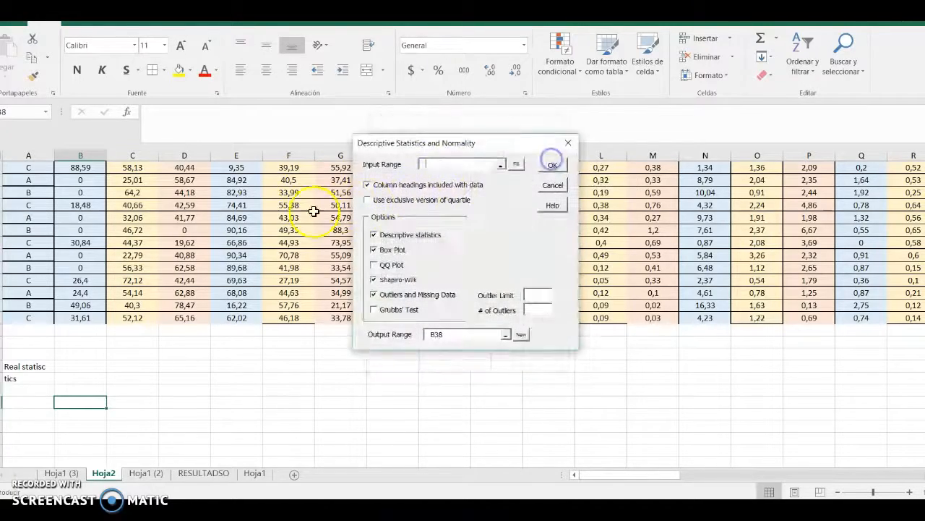
{"action": "left_click_drag", "start_coordinate": [134, 167], "coordinate": [195, 167]}
{"action": "left_click", "coordinate": [76, 156]}
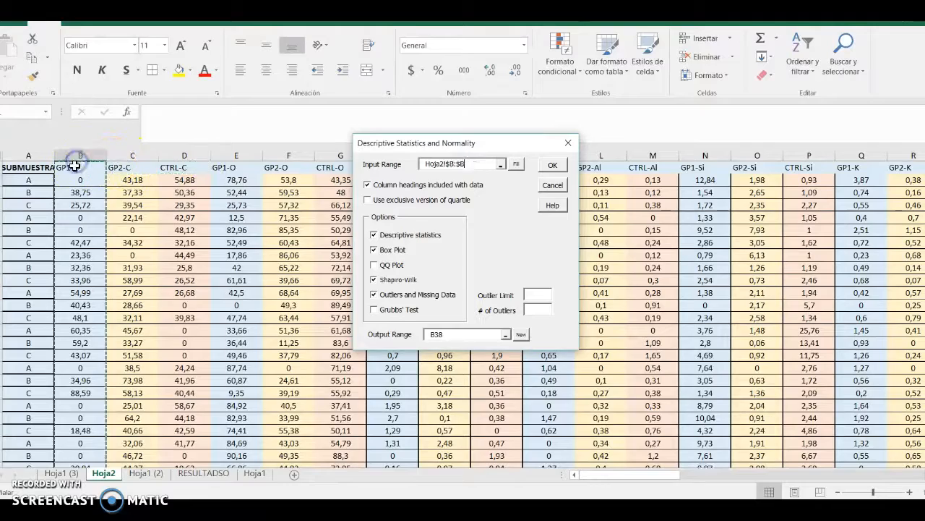
{"action": "left_click_drag", "start_coordinate": [87, 168], "coordinate": [201, 419]}
{"action": "left_click_drag", "start_coordinate": [198, 496], "coordinate": [197, 490]}
{"action": "left_click_drag", "start_coordinate": [198, 441], "coordinate": [198, 441]}
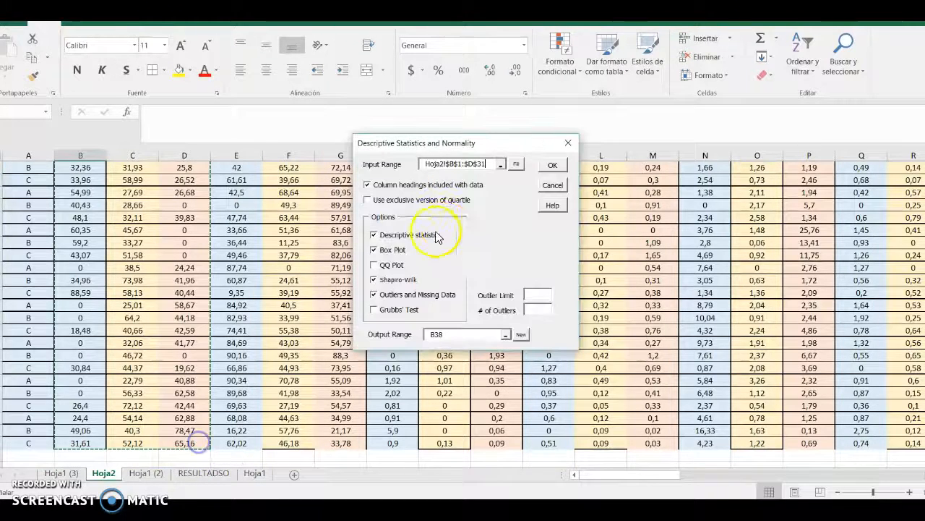
Enable the QQ Plot and Grubbs' Test options and run the analysis with output at B38.
{"action": "left_click", "coordinate": [373, 294]}
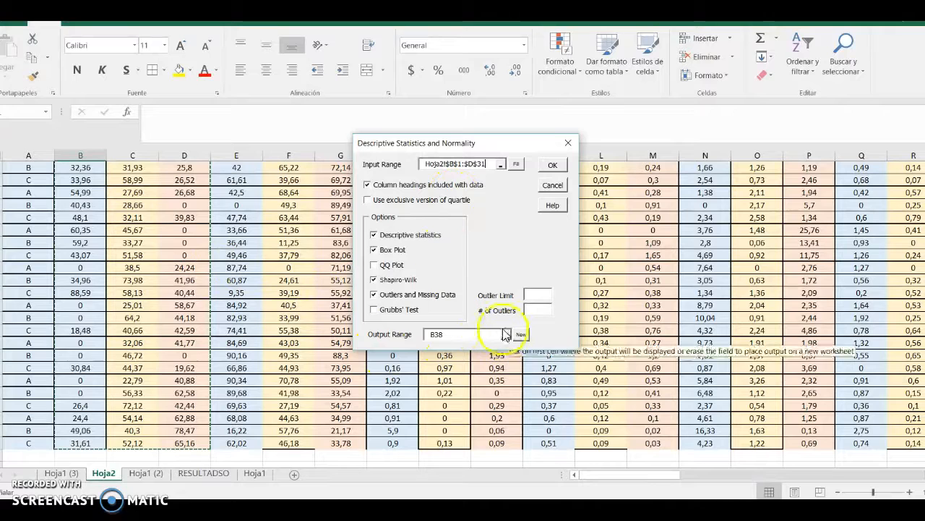
{"action": "left_click", "coordinate": [374, 309]}
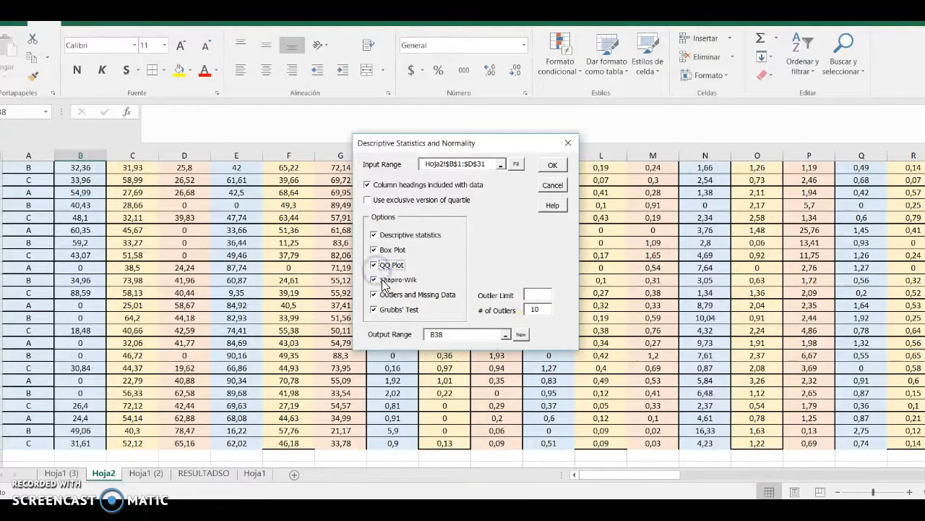
{"action": "left_click", "coordinate": [556, 169]}
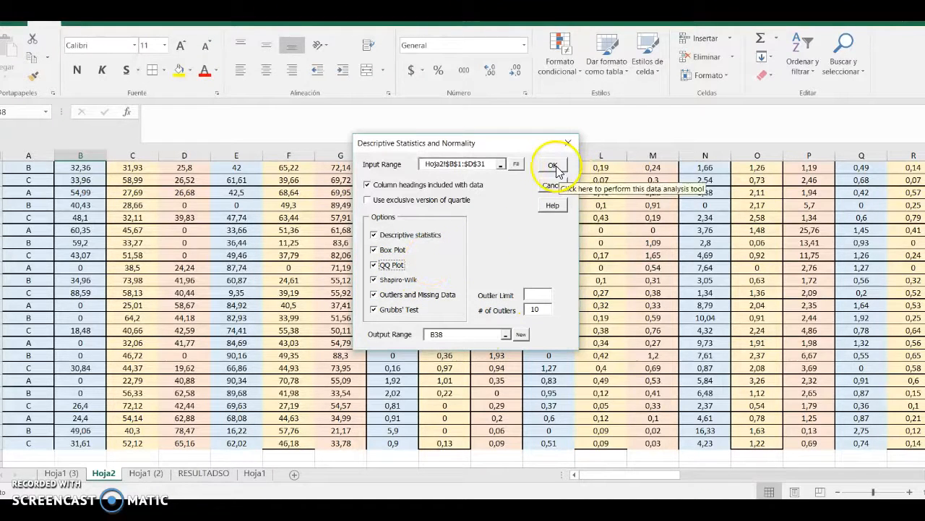
Confirm B38 as the output range, execute the descriptive statistics and normality analysis, and close the Real Statistics menu.
{"action": "left_click", "coordinate": [506, 334]}
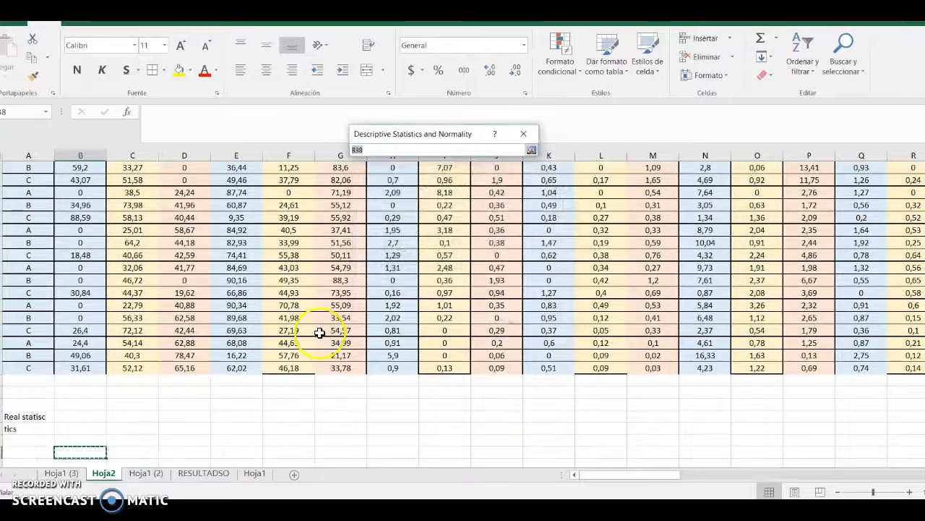
{"action": "left_click", "coordinate": [532, 150]}
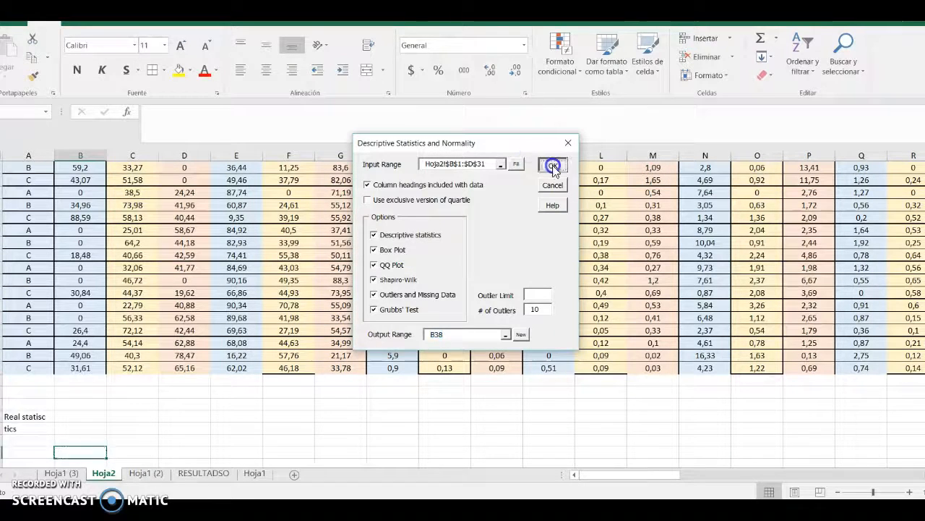
{"action": "left_click", "coordinate": [554, 167]}
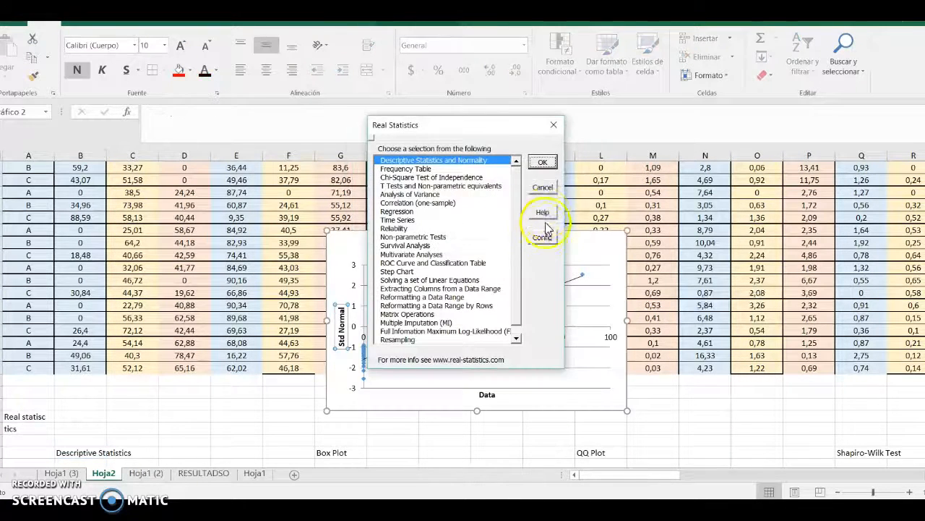
{"action": "left_click", "coordinate": [545, 193]}
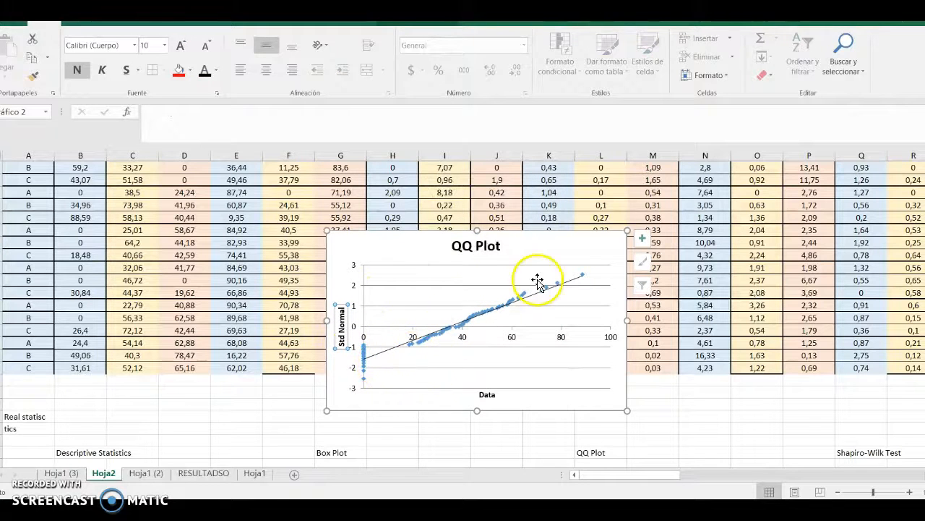
Reposition the QQ Plot and Box Plot charts so they no longer overlap each other.
{"action": "left_click_drag", "start_coordinate": [384, 238], "coordinate": [125, 159]}
{"action": "left_click_drag", "start_coordinate": [428, 247], "coordinate": [163, 187]}
{"action": "left_click_drag", "start_coordinate": [386, 256], "coordinate": [555, 229]}
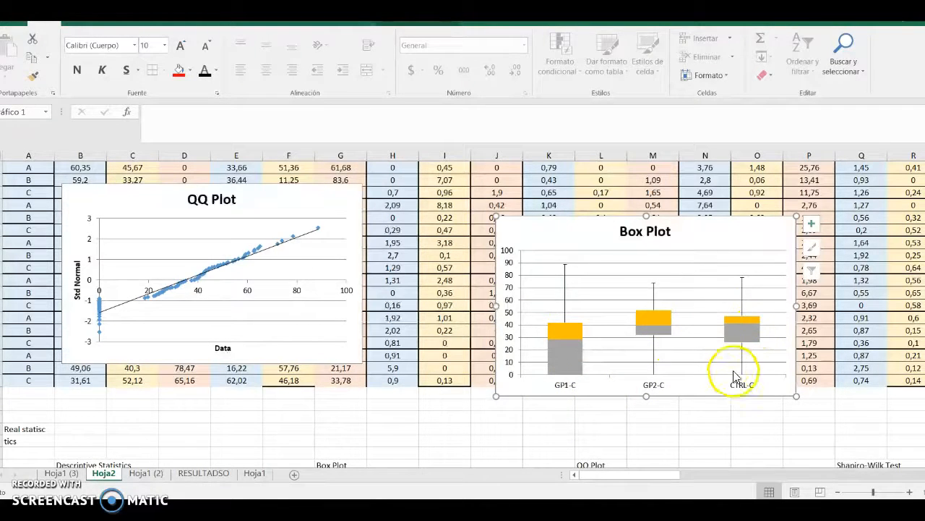
Inspect the formulas behind the mean, standard error and median cells of the descriptive statistics output.
{"action": "scroll", "coordinate": [721, 384], "scroll_direction": "down", "scroll_amount": 8}
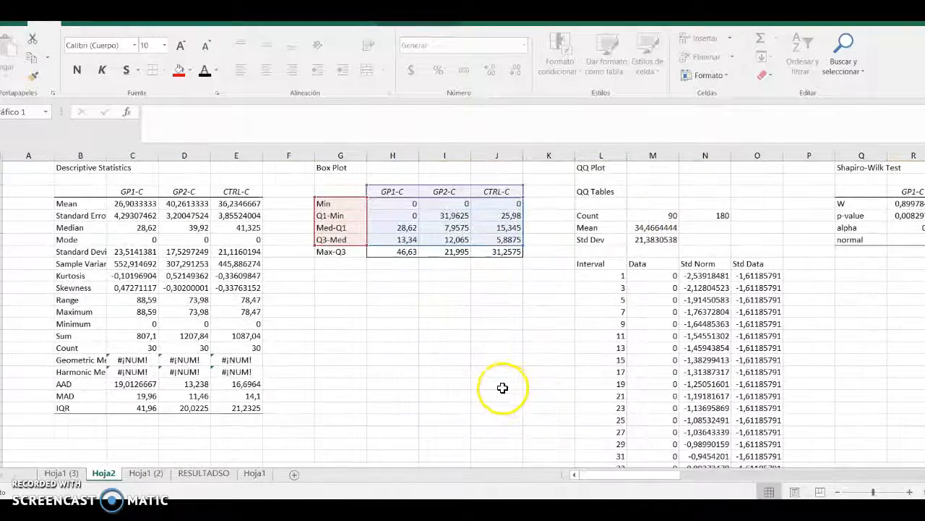
{"action": "scroll", "coordinate": [502, 387], "scroll_direction": "up", "scroll_amount": 2}
{"action": "left_click", "coordinate": [131, 276]}
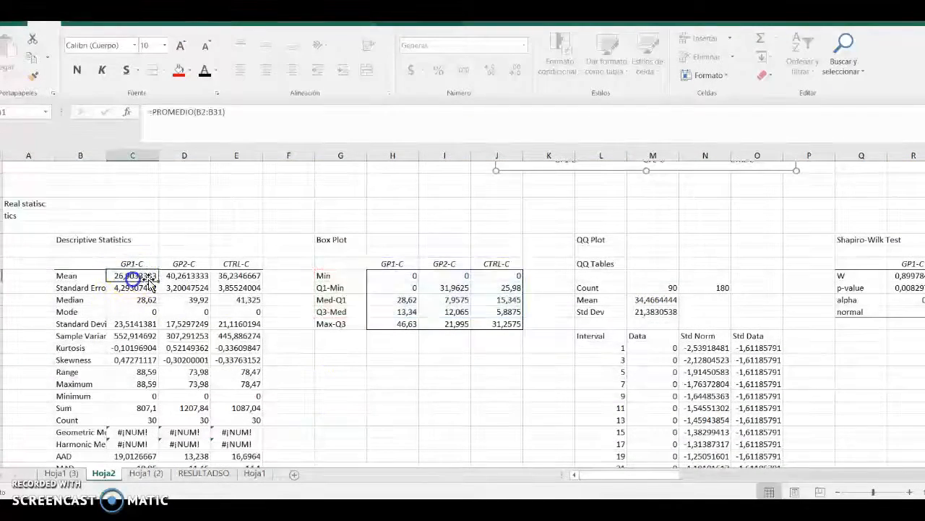
{"action": "left_click", "coordinate": [184, 275]}
{"action": "left_click", "coordinate": [237, 275]}
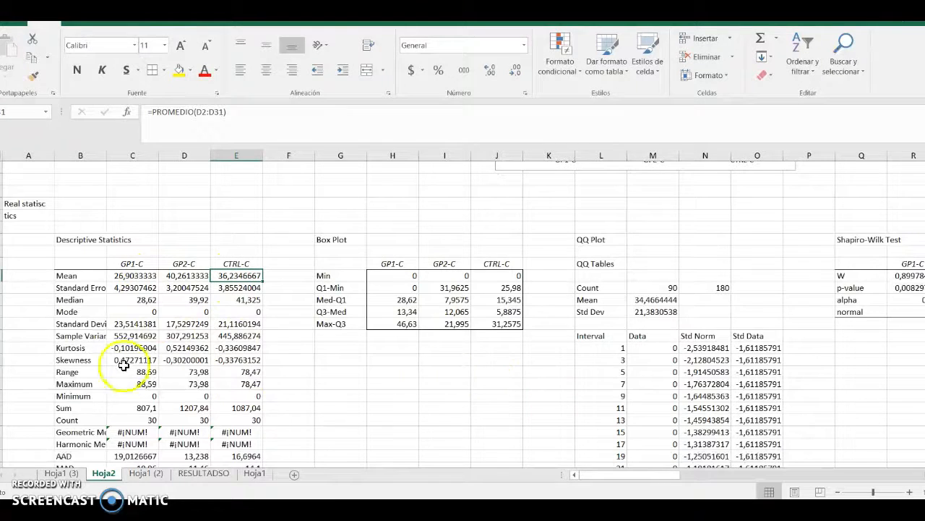
{"action": "left_click", "coordinate": [185, 287]}
{"action": "left_click", "coordinate": [237, 288]}
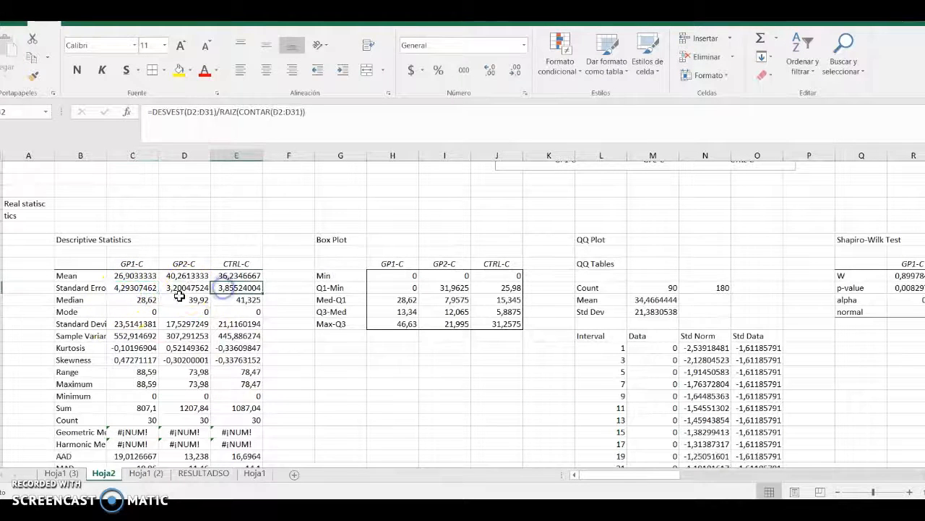
{"action": "left_click", "coordinate": [162, 301]}
{"action": "scroll", "coordinate": [140, 307], "scroll_direction": "down", "scroll_amount": 1}
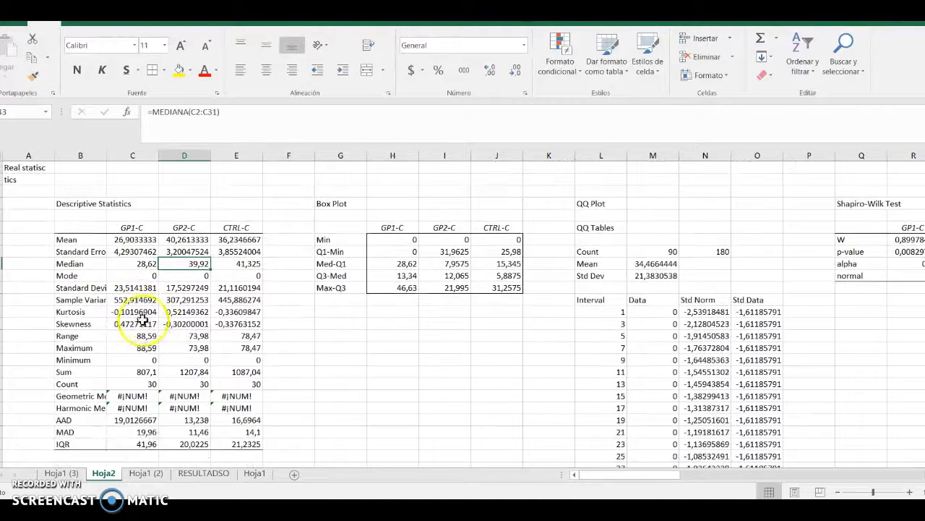
Examine the Shapiro-Wilk normal results for GP1-C, GP2-C and CTRL-C.
{"action": "left_click_drag", "start_coordinate": [659, 465], "coordinate": [725, 476]}
{"action": "left_click", "coordinate": [407, 277]}
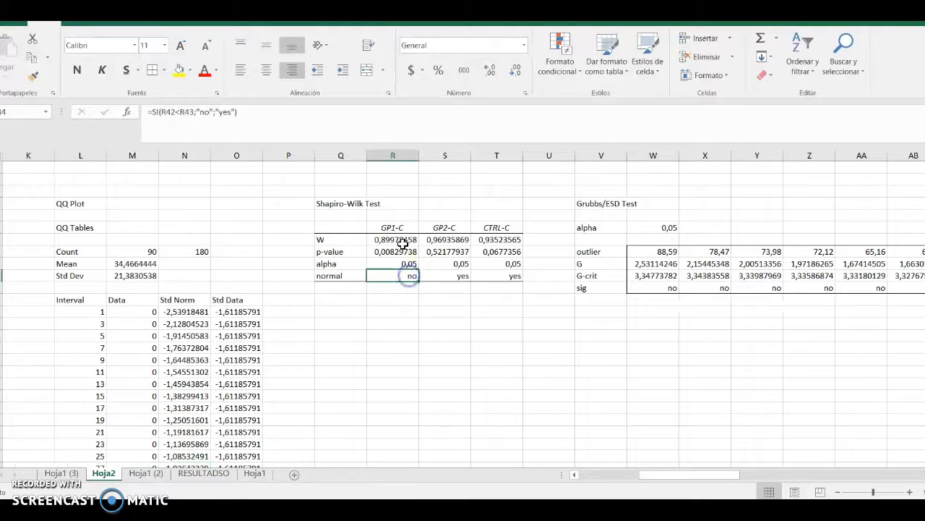
{"action": "left_click", "coordinate": [456, 276]}
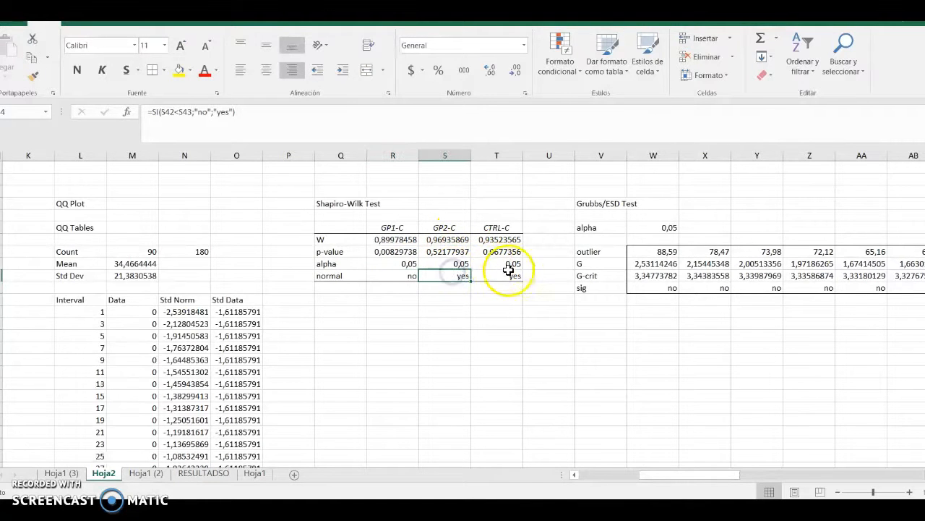
{"action": "left_click", "coordinate": [506, 276]}
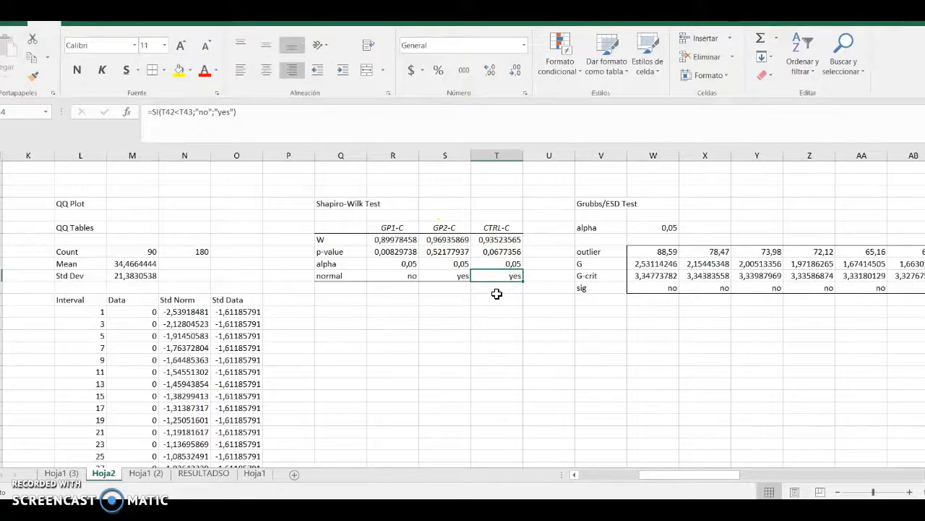
{"action": "left_click", "coordinate": [460, 275]}
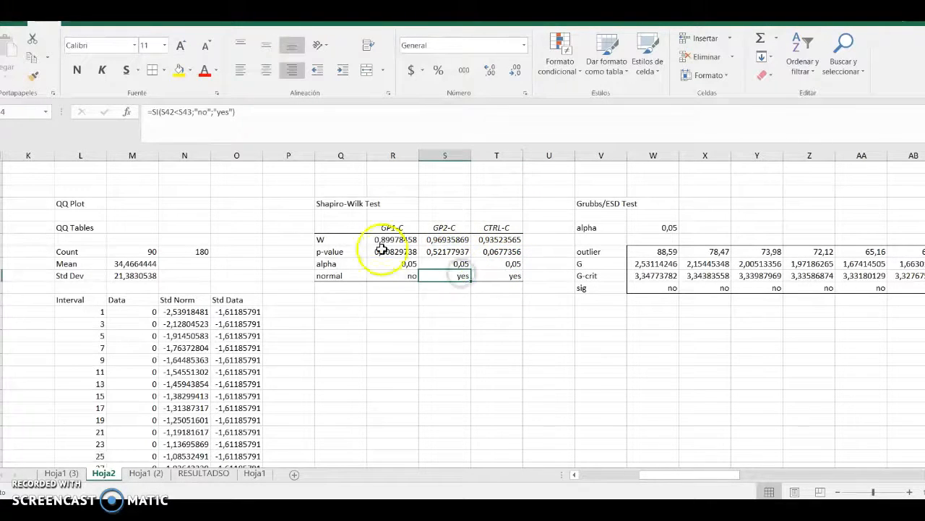
{"action": "left_click", "coordinate": [410, 277]}
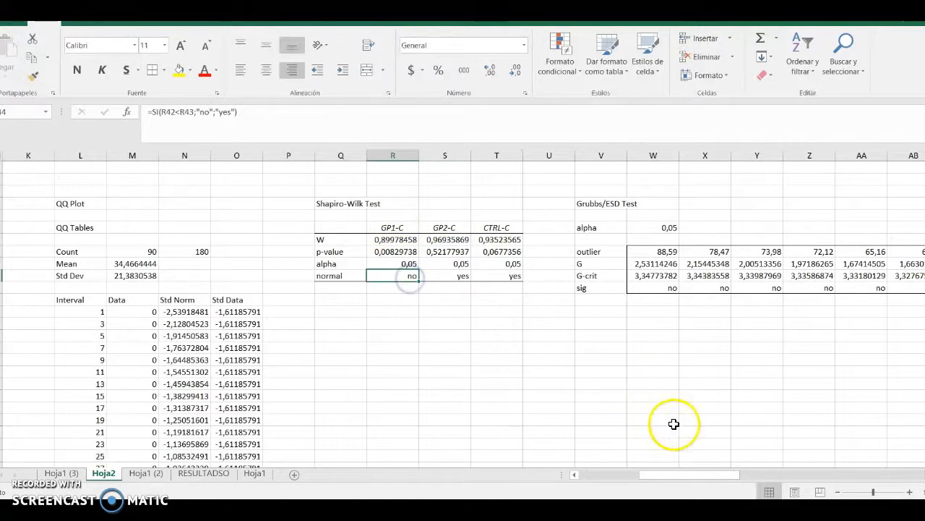
{"action": "left_click_drag", "start_coordinate": [731, 474], "coordinate": [590, 465]}
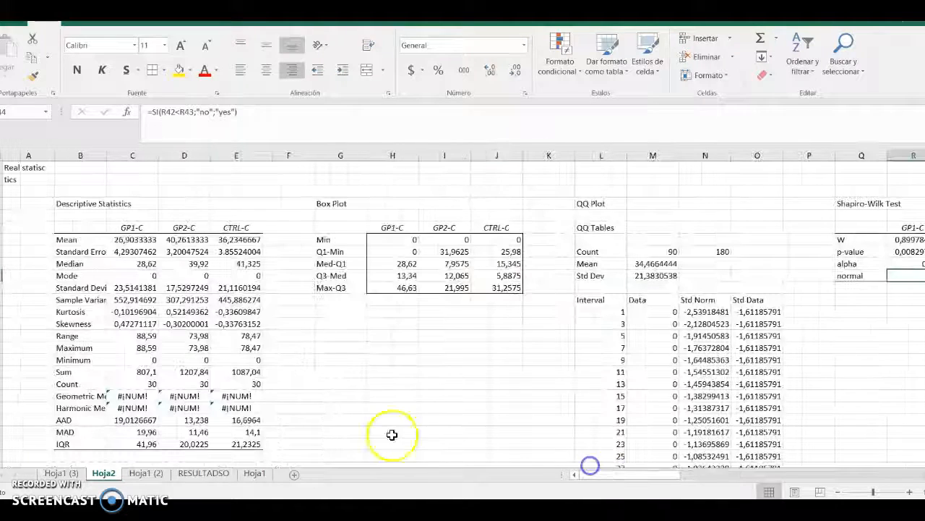
Highlight the Count row of the descriptive statistics table in yellow.
{"action": "scroll", "coordinate": [303, 390], "scroll_direction": "down", "scroll_amount": 3}
{"action": "left_click_drag", "start_coordinate": [83, 275], "coordinate": [247, 276]}
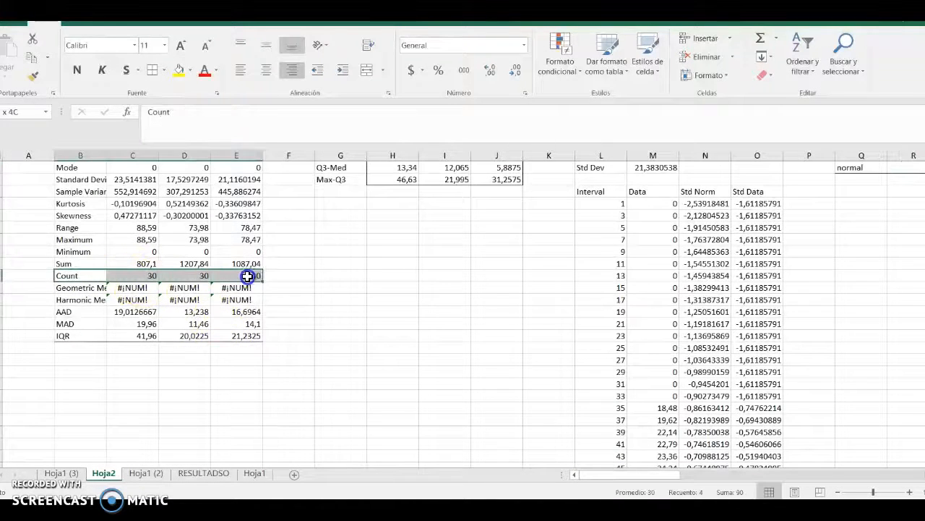
{"action": "left_click", "coordinate": [177, 72]}
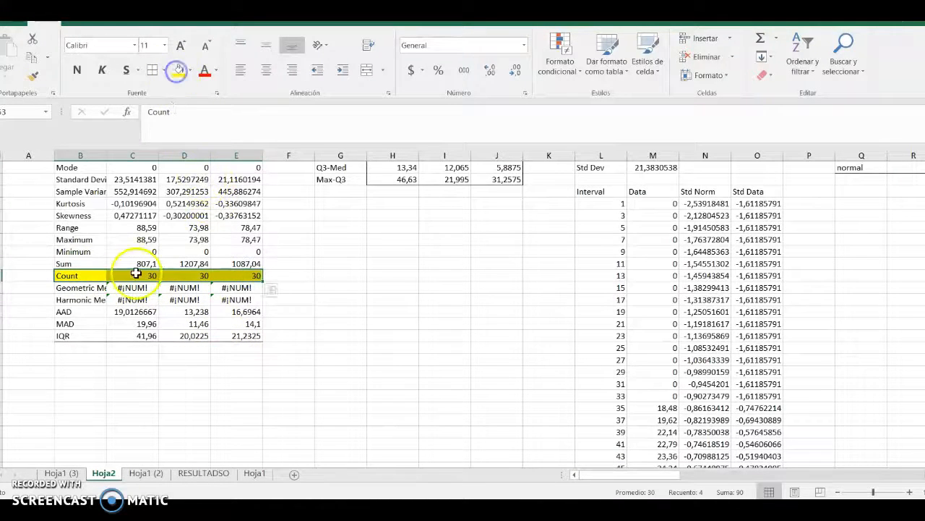
Review the Grubbs/ESD test outlier and significance rows across the output.
{"action": "left_click_drag", "start_coordinate": [636, 471], "coordinate": [737, 458]}
{"action": "scroll", "coordinate": [614, 369], "scroll_direction": "up", "scroll_amount": 4}
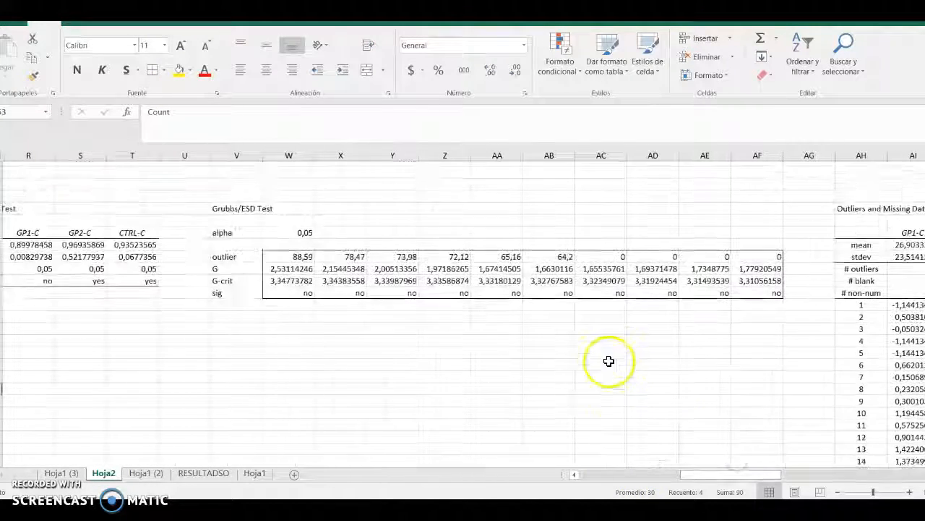
{"action": "left_click_drag", "start_coordinate": [762, 479], "coordinate": [733, 456]}
{"action": "left_click", "coordinate": [315, 319]}
{"action": "left_click_drag", "start_coordinate": [316, 319], "coordinate": [757, 324]}
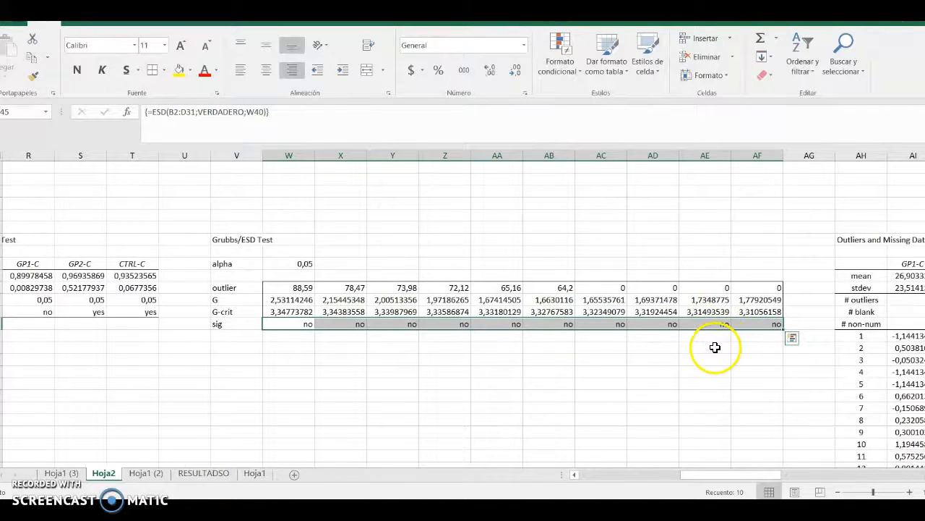
{"action": "left_click_drag", "start_coordinate": [702, 474], "coordinate": [393, 454]}
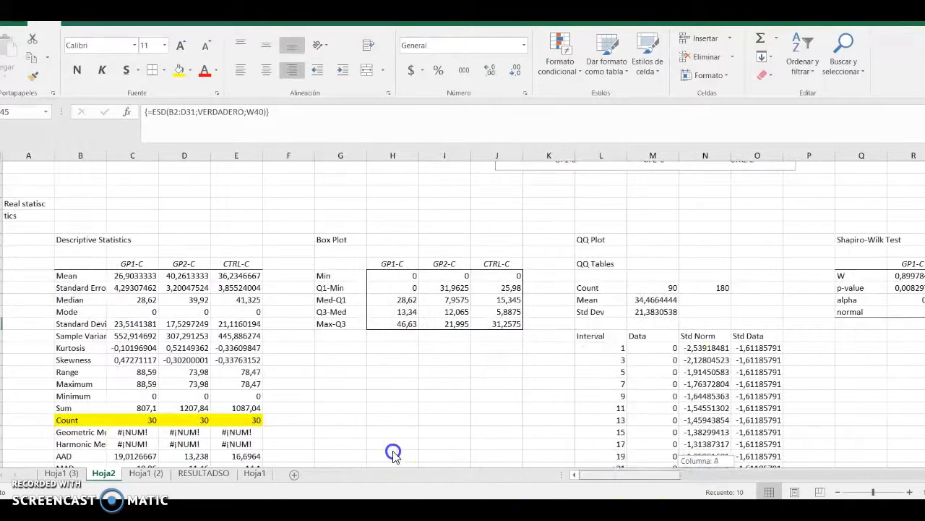
{"action": "scroll", "coordinate": [296, 386], "scroll_direction": "down", "scroll_amount": 10}
{"action": "scroll", "coordinate": [226, 363], "scroll_direction": "down", "scroll_amount": 4}
{"action": "scroll", "coordinate": [227, 354], "scroll_direction": "up", "scroll_amount": 13}
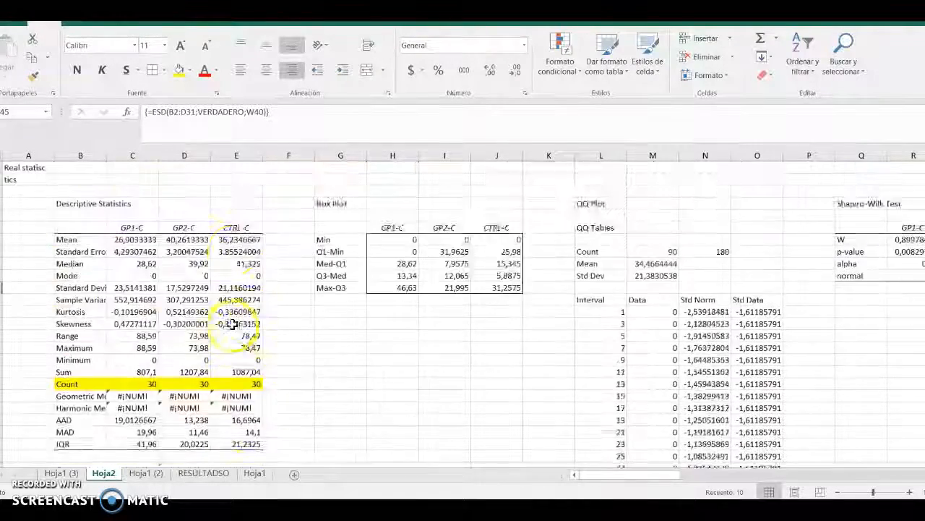
{"action": "scroll", "coordinate": [231, 324], "scroll_direction": "up", "scroll_amount": 3}
Insert blank rows between the data table and the analysis output.
{"action": "left_click_drag", "start_coordinate": [1, 255], "coordinate": [81, 449]}
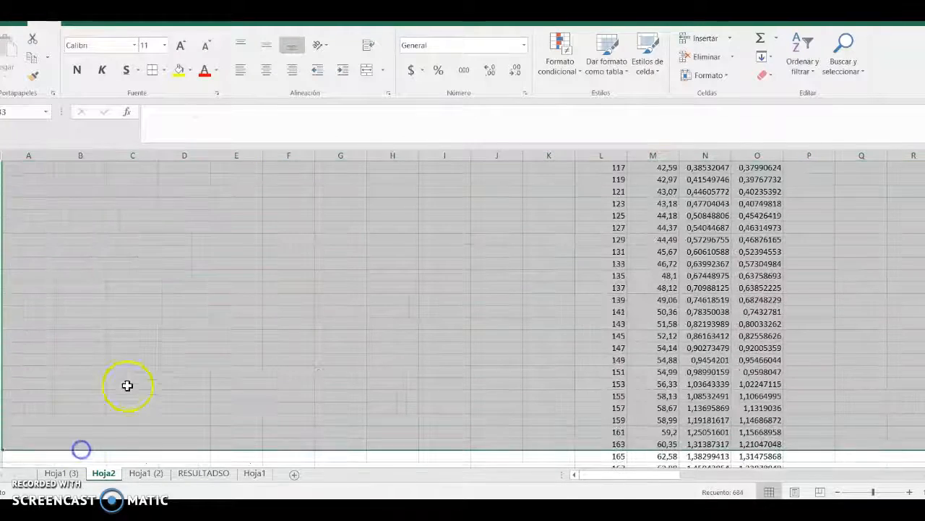
{"action": "right_click", "coordinate": [207, 318]}
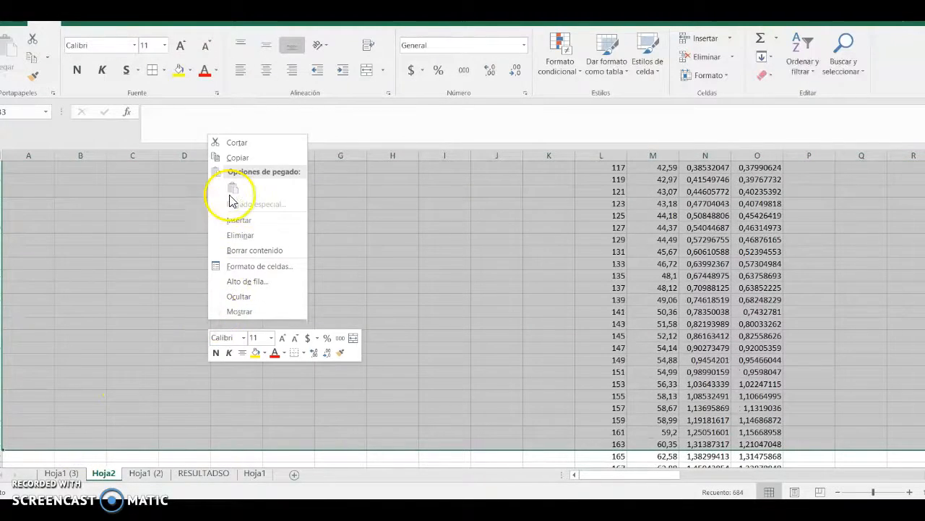
{"action": "left_click", "coordinate": [241, 220]}
{"action": "scroll", "coordinate": [297, 330], "scroll_direction": "up", "scroll_amount": 4}
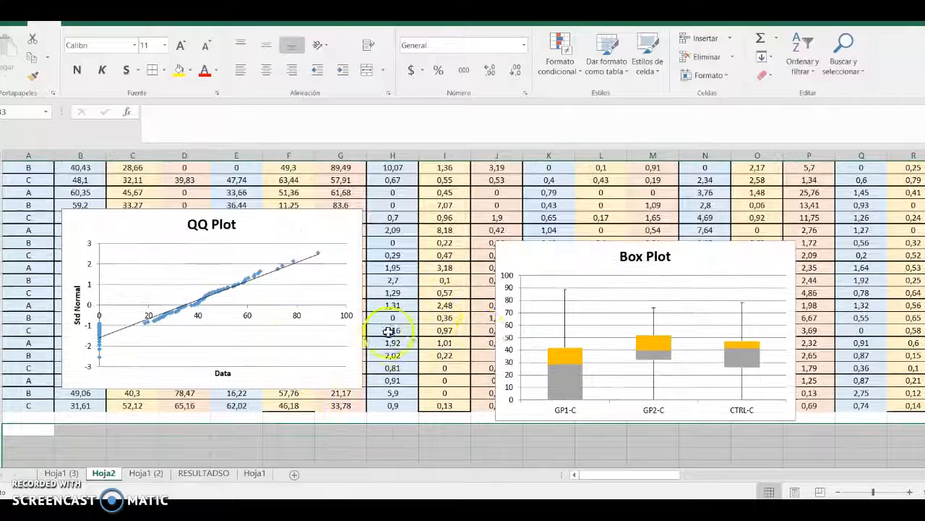
Move the QQ Plot and Box Plot charts to the right of the data table.
{"action": "left_click_drag", "start_coordinate": [346, 206], "coordinate": [884, 208]}
{"action": "left_click_drag", "start_coordinate": [419, 248], "coordinate": [655, 366]}
{"action": "scroll", "coordinate": [117, 299], "scroll_direction": "up", "scroll_amount": 1}
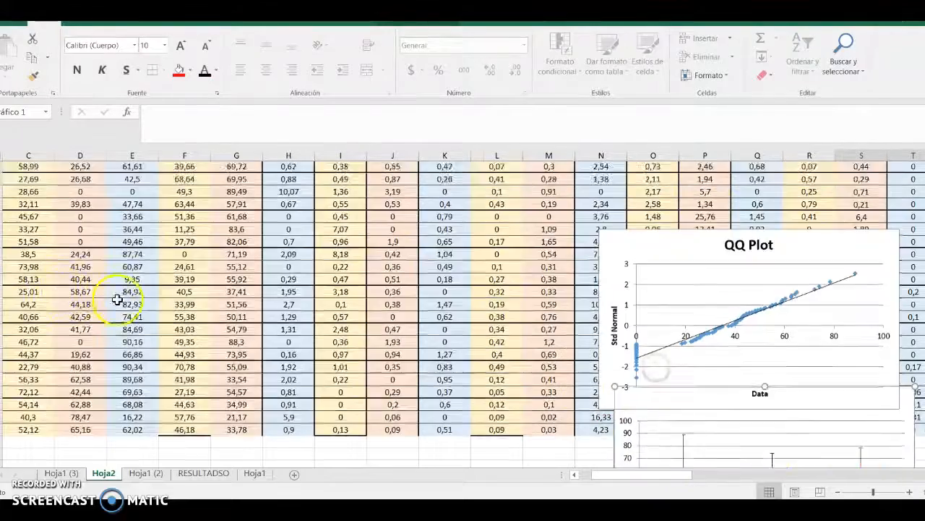
{"action": "scroll", "coordinate": [117, 298], "scroll_direction": "up", "scroll_amount": 3}
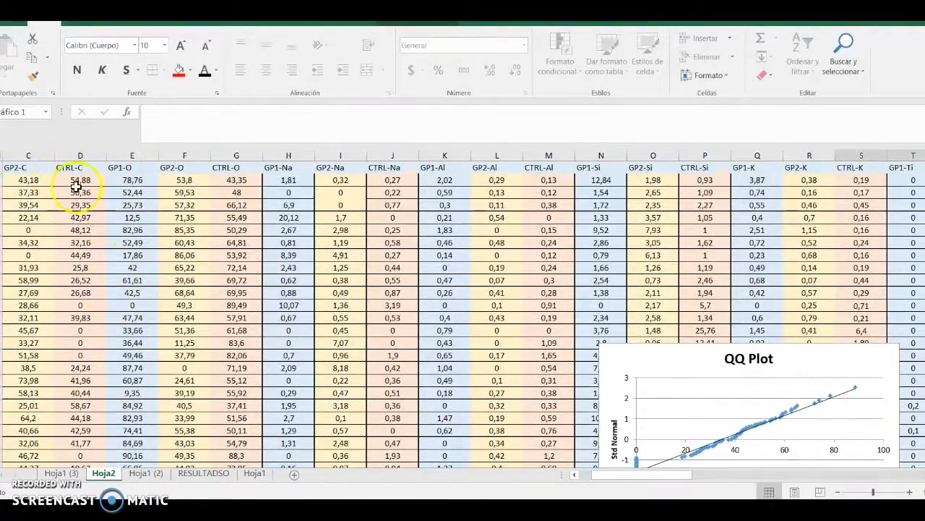
From cell A34, open Real Statistics' one-factor ANOVA and set the input range to Hoja2!$B$1:$D$31.
{"action": "left_click", "coordinate": [573, 475]}
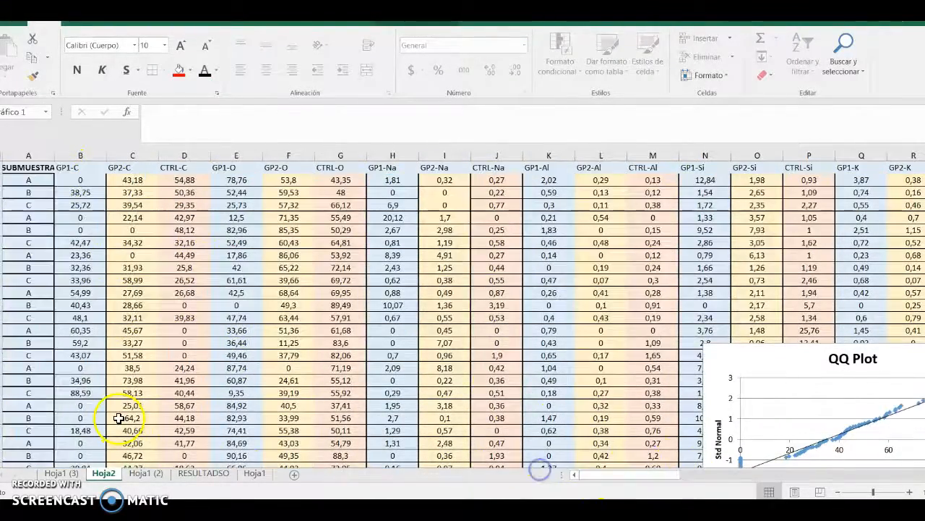
{"action": "scroll", "coordinate": [109, 416], "scroll_direction": "down", "scroll_amount": 5}
{"action": "left_click", "coordinate": [31, 391]}
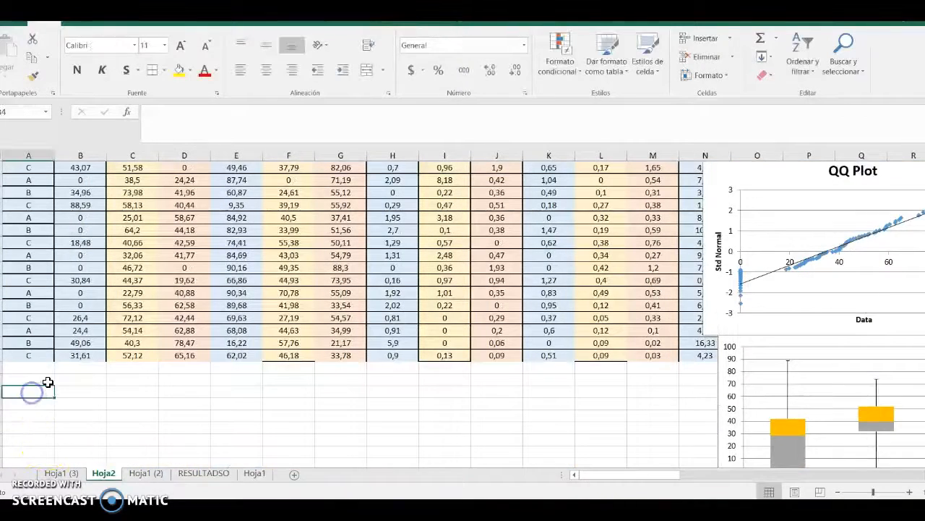
{"action": "key", "text": "ctrl+m"}
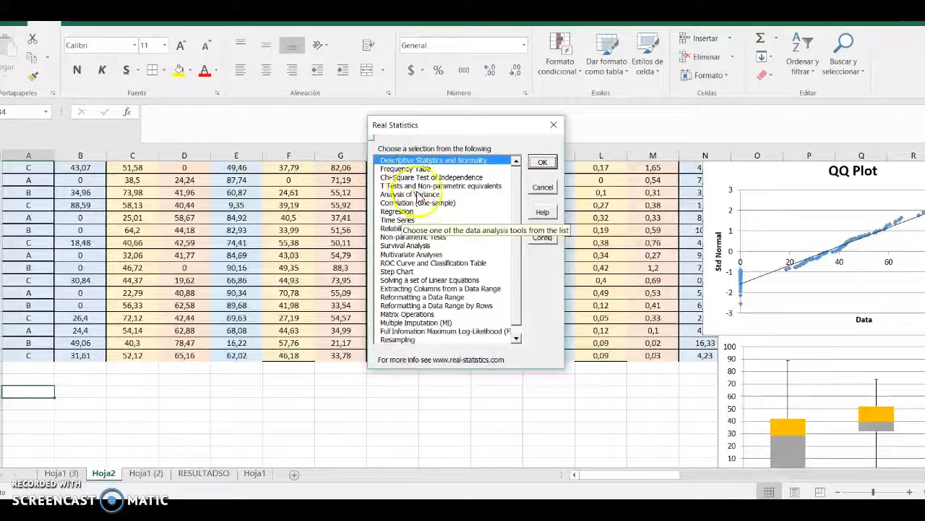
{"action": "double_click", "coordinate": [408, 195]}
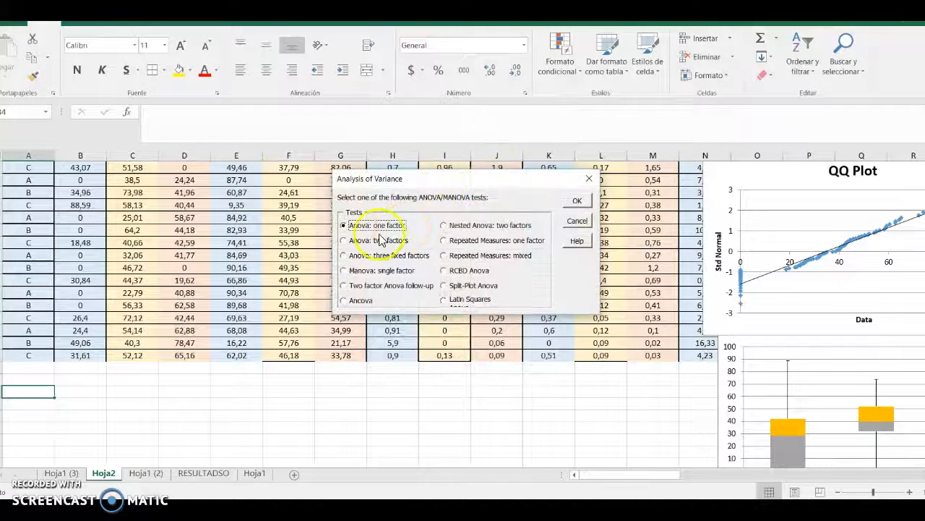
{"action": "left_click", "coordinate": [578, 201]}
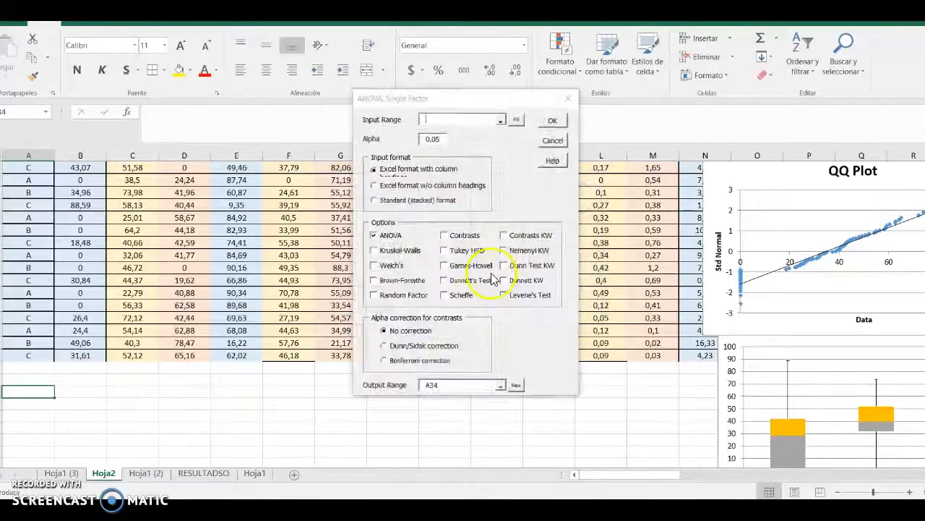
{"action": "left_click", "coordinate": [504, 118]}
{"action": "scroll", "coordinate": [355, 207], "scroll_direction": "up", "scroll_amount": 5}
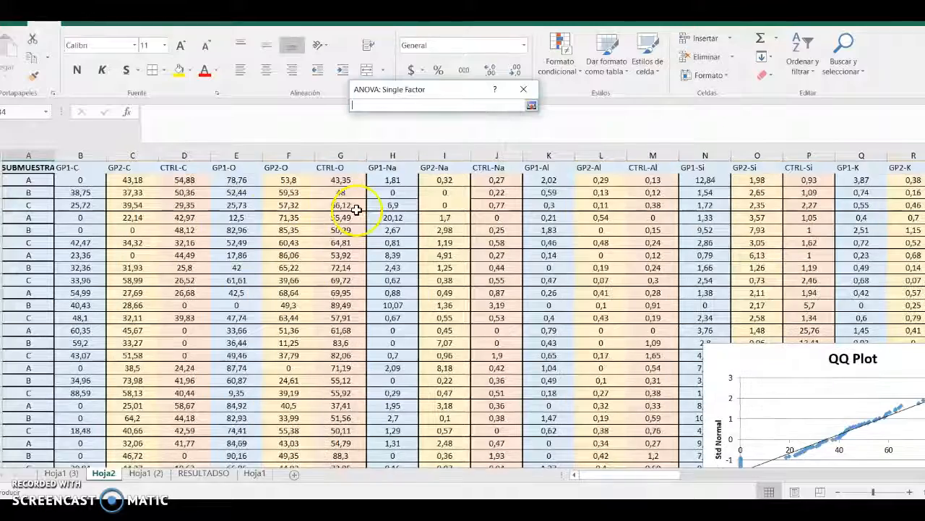
{"action": "left_click_drag", "start_coordinate": [76, 165], "coordinate": [195, 442]}
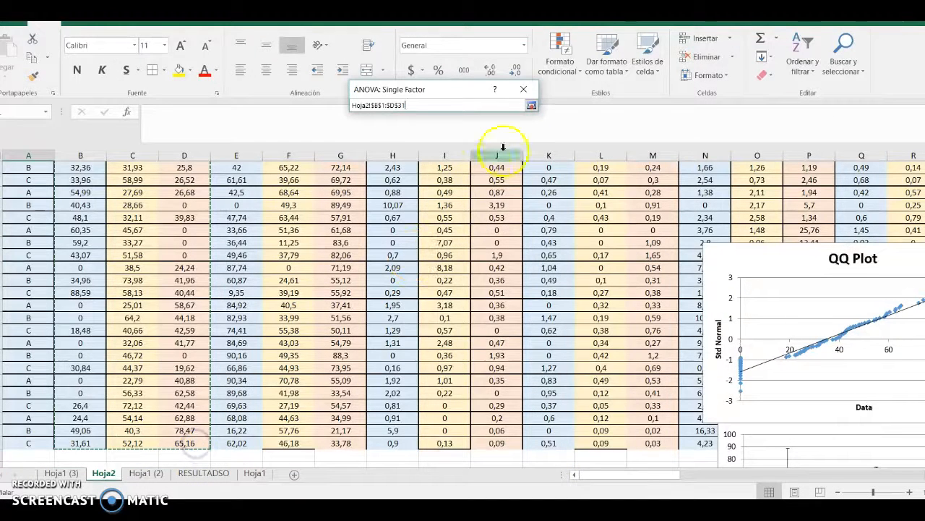
{"action": "left_click", "coordinate": [532, 104]}
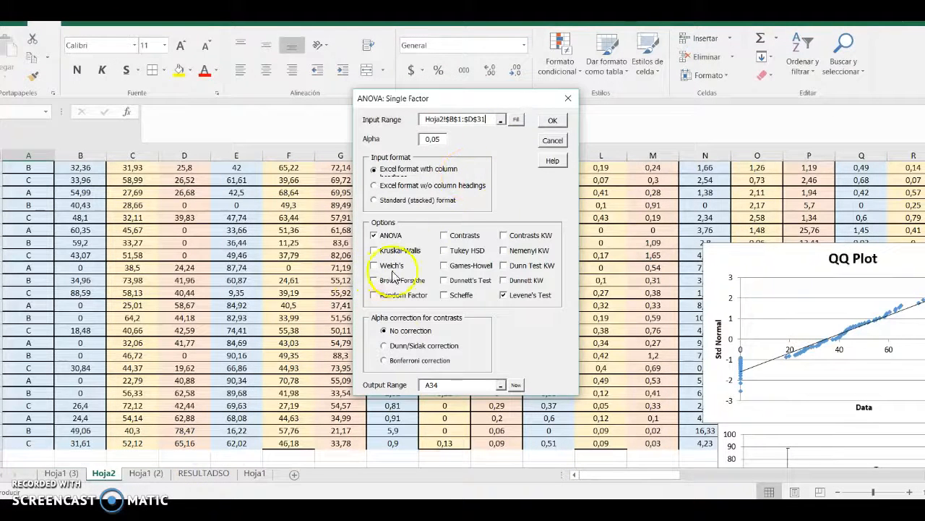
Keep the output range at A34 and run the one-factor ANOVA with Levene's Test, then close the Real Statistics menu.
{"action": "left_click", "coordinate": [499, 387]}
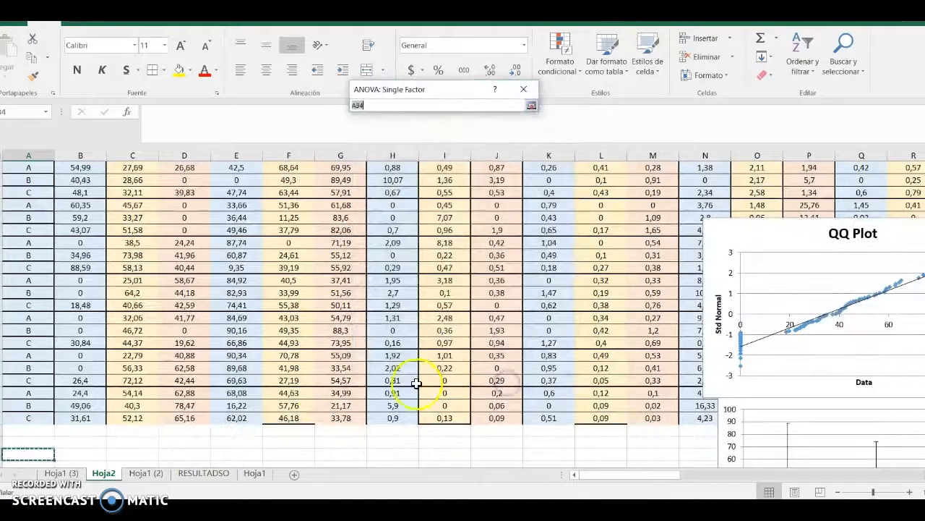
{"action": "left_click_drag", "start_coordinate": [638, 477], "coordinate": [489, 475]}
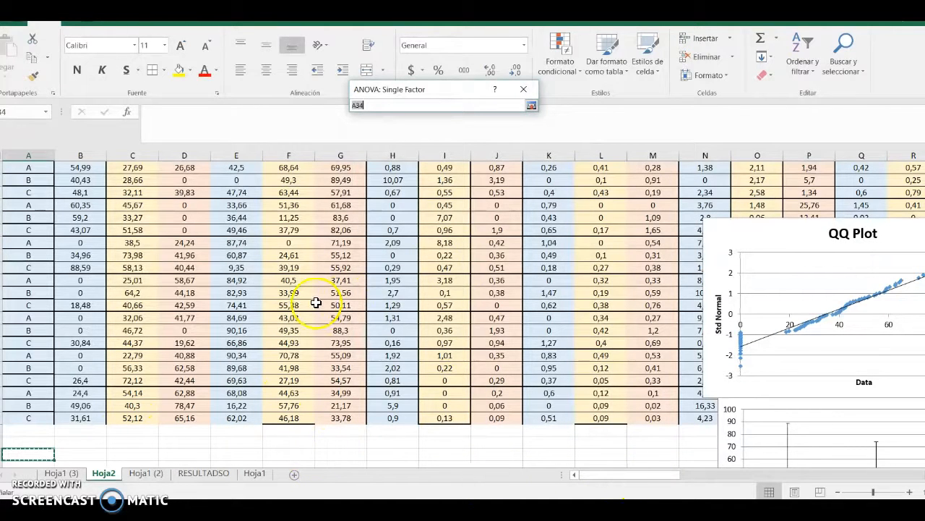
{"action": "left_click", "coordinate": [532, 105]}
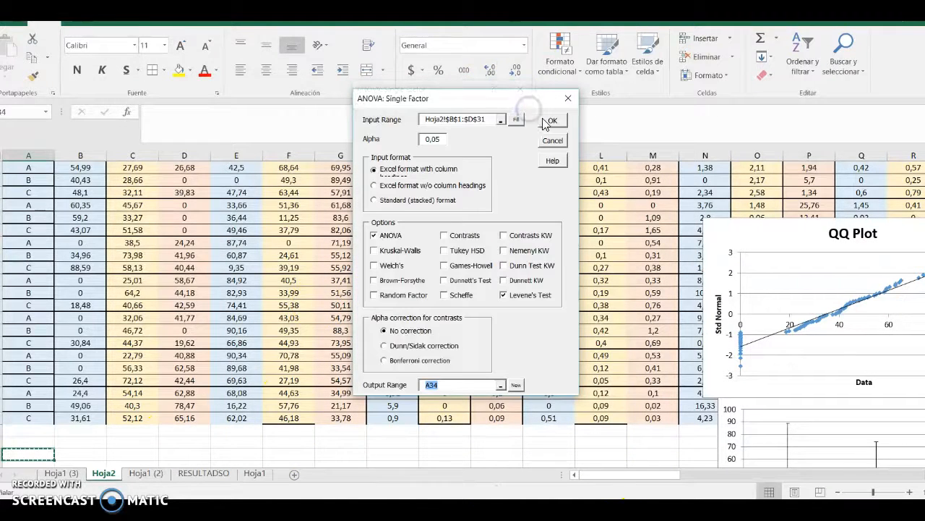
{"action": "left_click", "coordinate": [545, 121]}
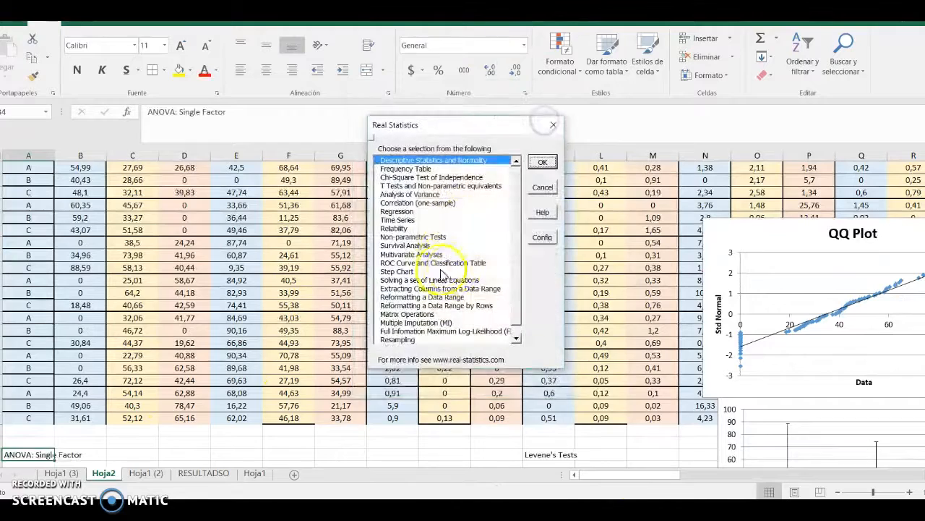
{"action": "left_click", "coordinate": [543, 187]}
{"action": "scroll", "coordinate": [394, 318], "scroll_direction": "down", "scroll_amount": 6}
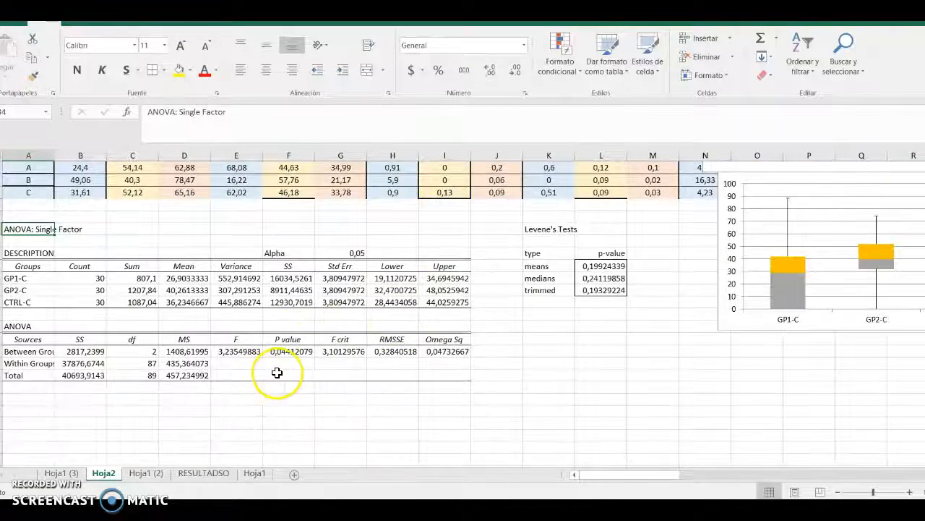
Examine the ANOVA P value and the Levene's Tests p-values for means, medians and trimmed.
{"action": "left_click", "coordinate": [289, 352]}
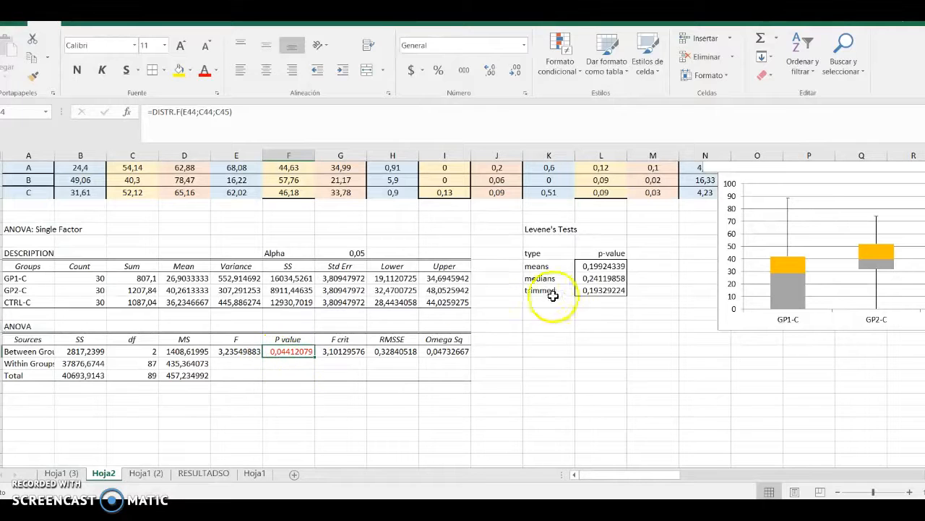
{"action": "left_click_drag", "start_coordinate": [553, 266], "coordinate": [594, 265]}
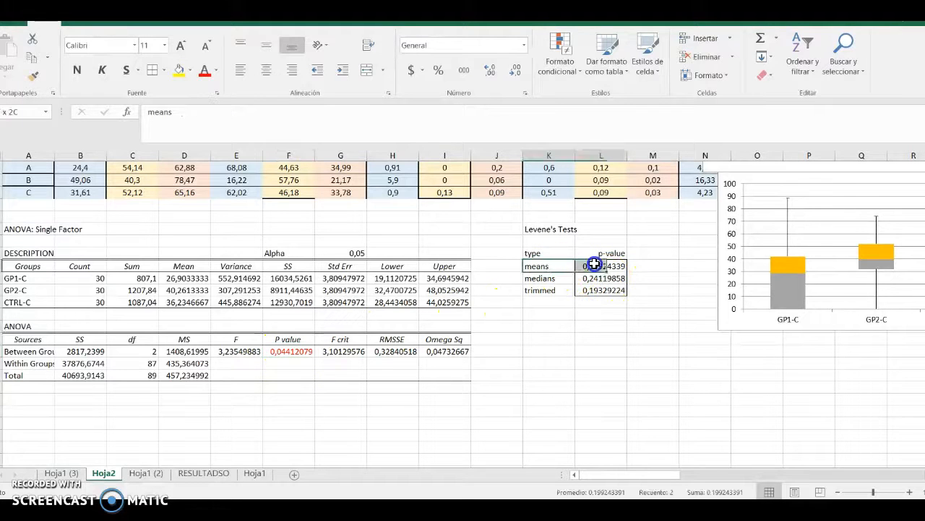
{"action": "left_click_drag", "start_coordinate": [548, 230], "coordinate": [606, 292]}
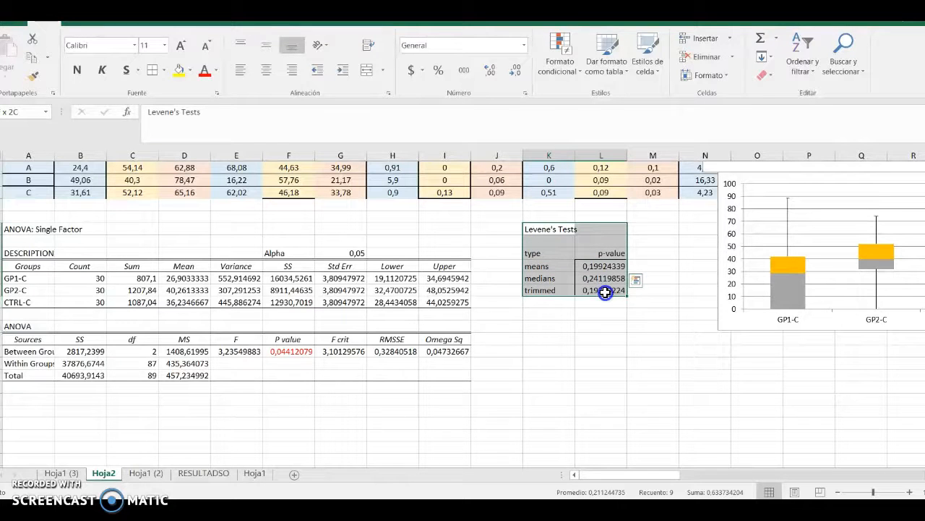
{"action": "left_click_drag", "start_coordinate": [553, 266], "coordinate": [596, 265]}
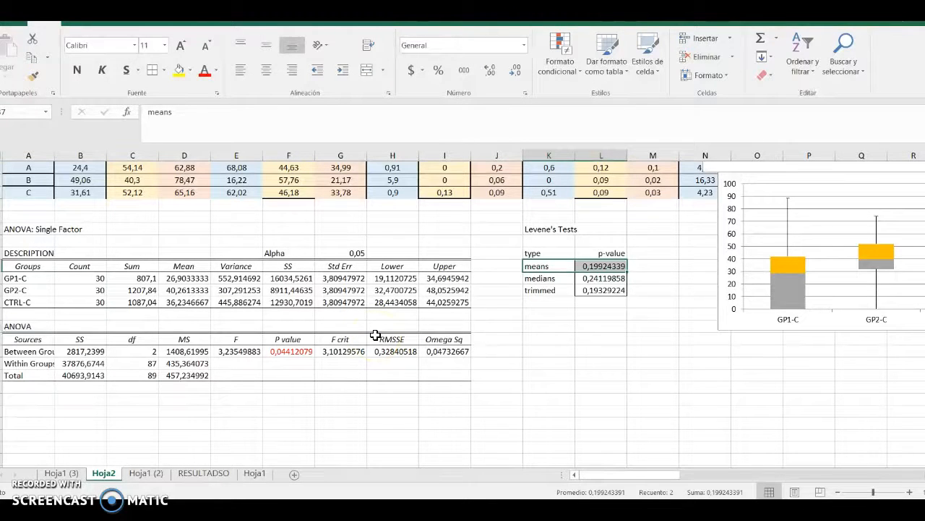
{"action": "left_click", "coordinate": [288, 351]}
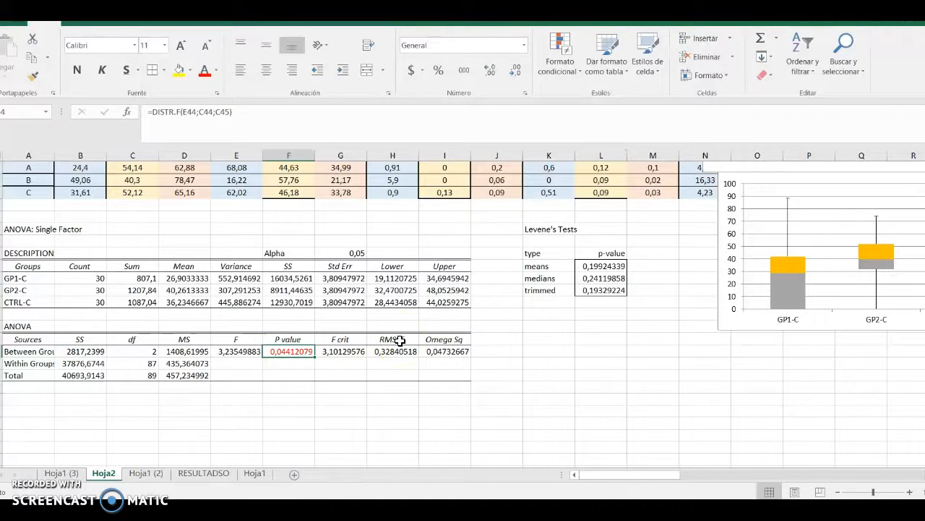
From cell A49, open Real Statistics' one-factor ANOVA with Tukey HSD and Dunnett's Test selected and ANOVA cleared.
{"action": "left_click", "coordinate": [28, 409]}
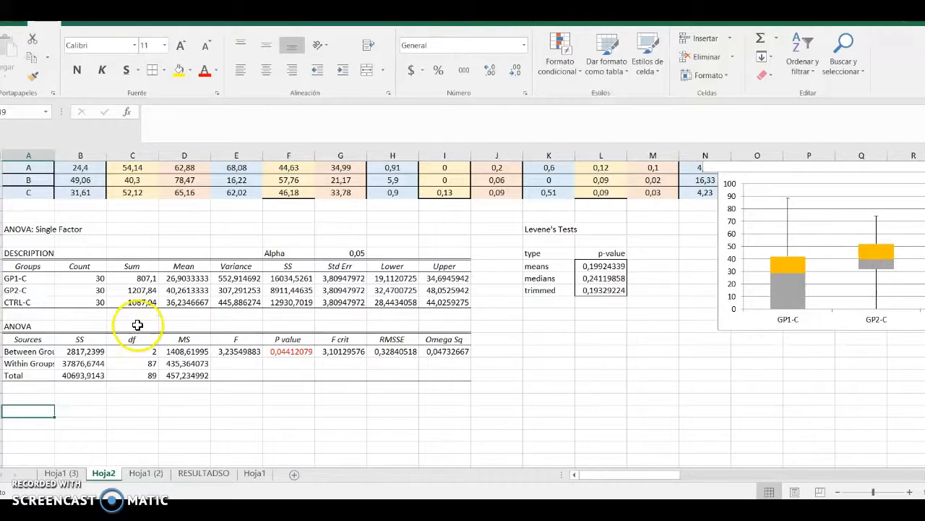
{"action": "scroll", "coordinate": [137, 325], "scroll_direction": "up", "scroll_amount": 10}
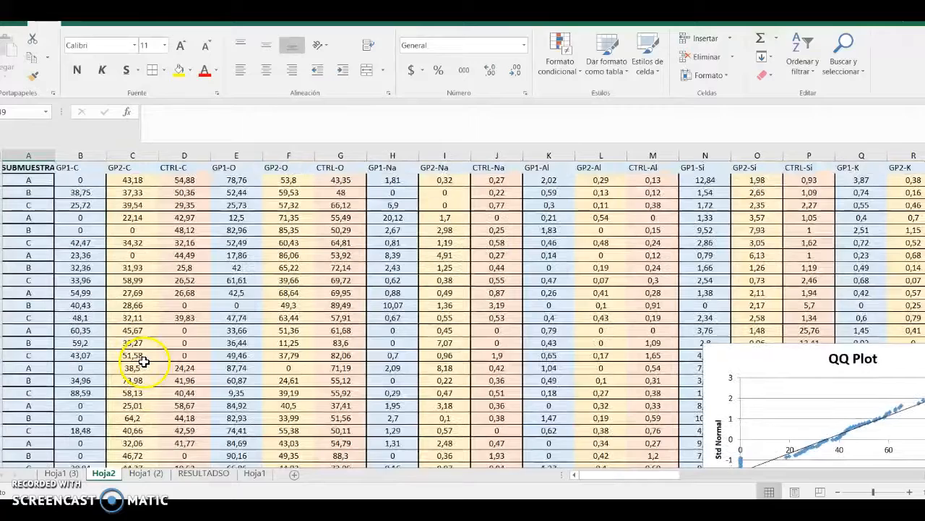
{"action": "scroll", "coordinate": [186, 331], "scroll_direction": "down", "scroll_amount": 10}
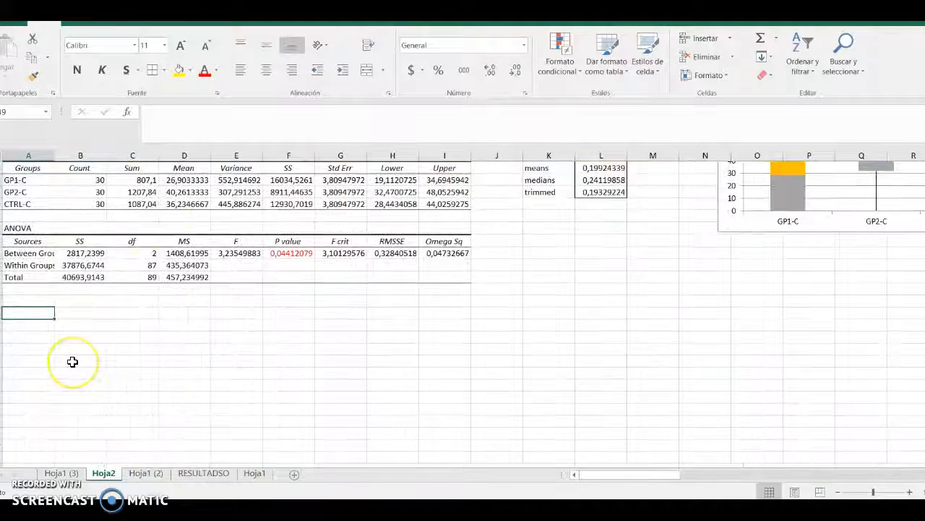
{"action": "key", "text": "ctrl+m"}
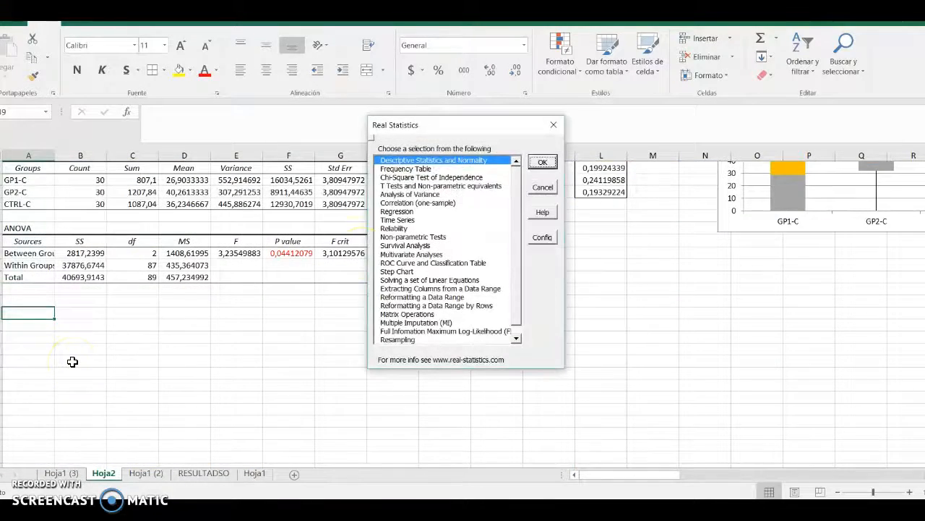
{"action": "left_click", "coordinate": [423, 194]}
{"action": "left_click", "coordinate": [543, 163]}
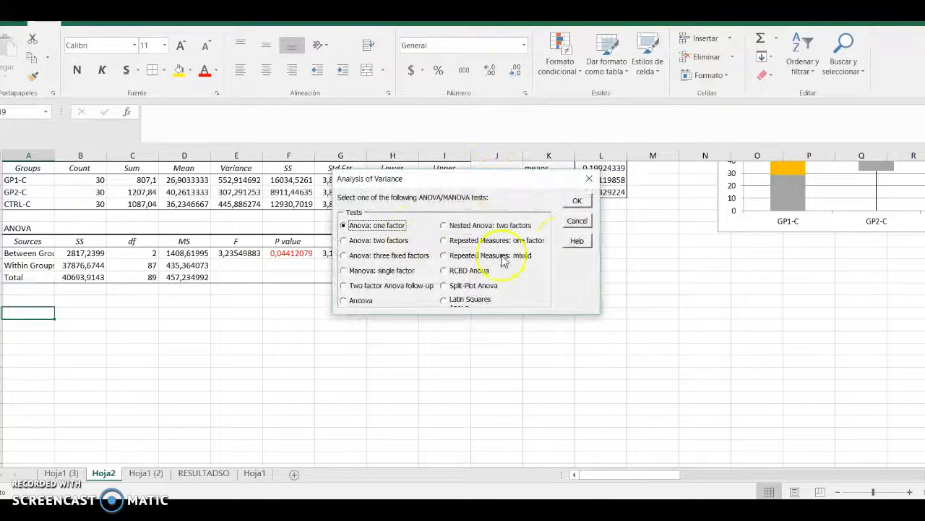
{"action": "left_click", "coordinate": [577, 202]}
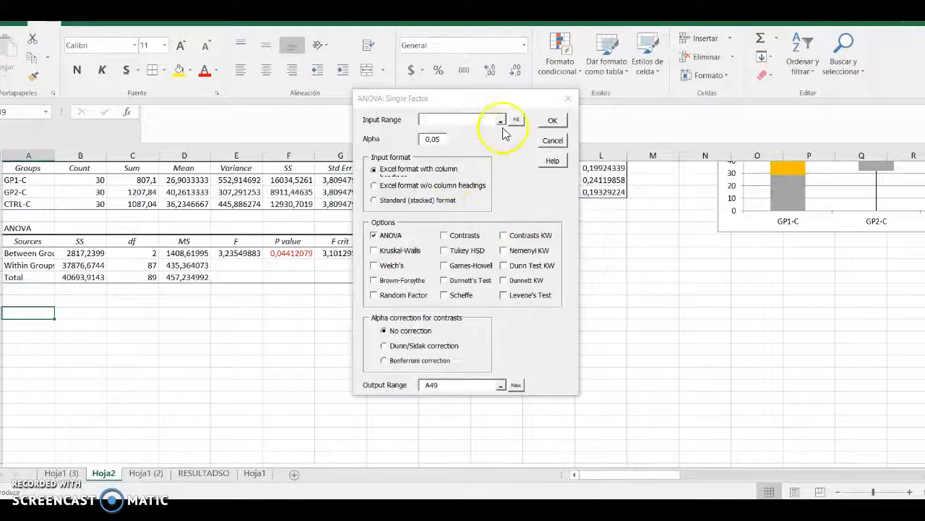
{"action": "left_click", "coordinate": [444, 252]}
{"action": "left_click", "coordinate": [509, 282]}
{"action": "left_click", "coordinate": [505, 281]}
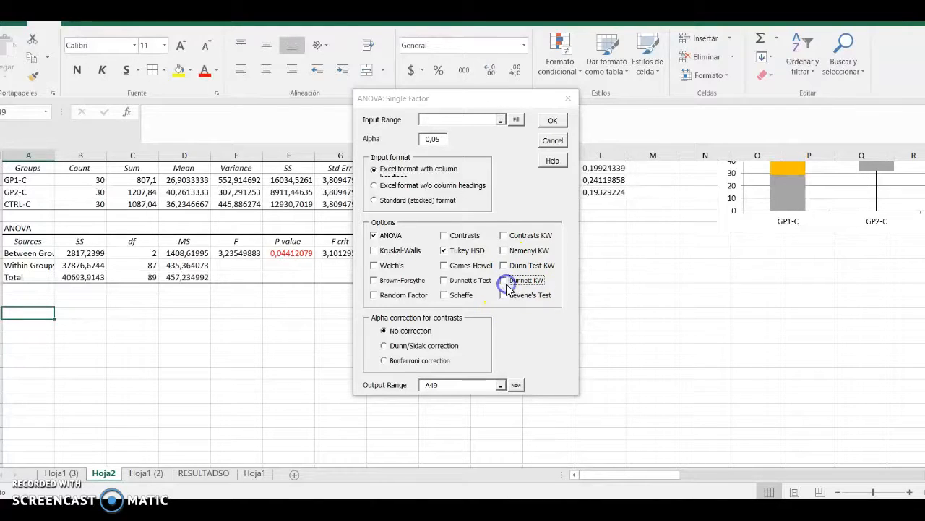
{"action": "left_click", "coordinate": [445, 282]}
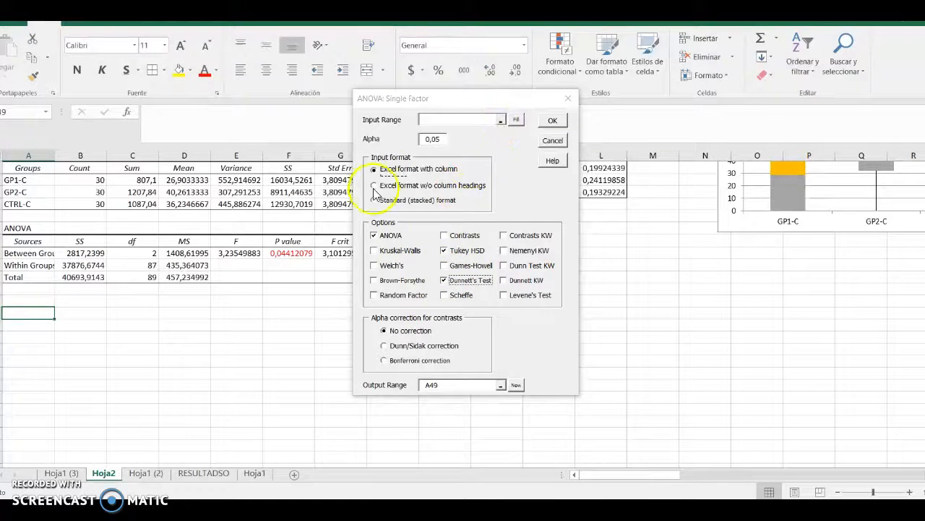
{"action": "left_click", "coordinate": [373, 236]}
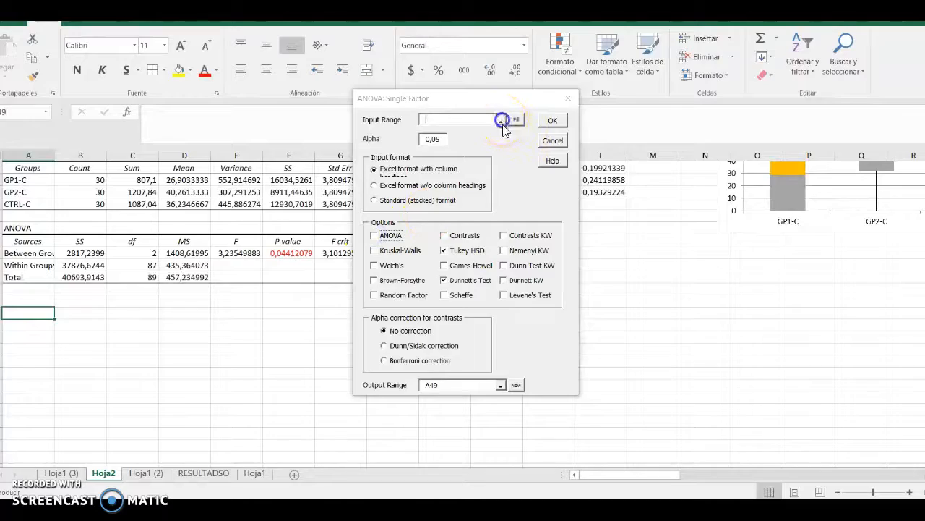
Set the input range to Hoja2!$B$1:$D$31 and run the post-hoc analysis, closing the Real Statistics menu.
{"action": "left_click", "coordinate": [502, 121]}
{"action": "scroll", "coordinate": [390, 206], "scroll_direction": "up", "scroll_amount": 12}
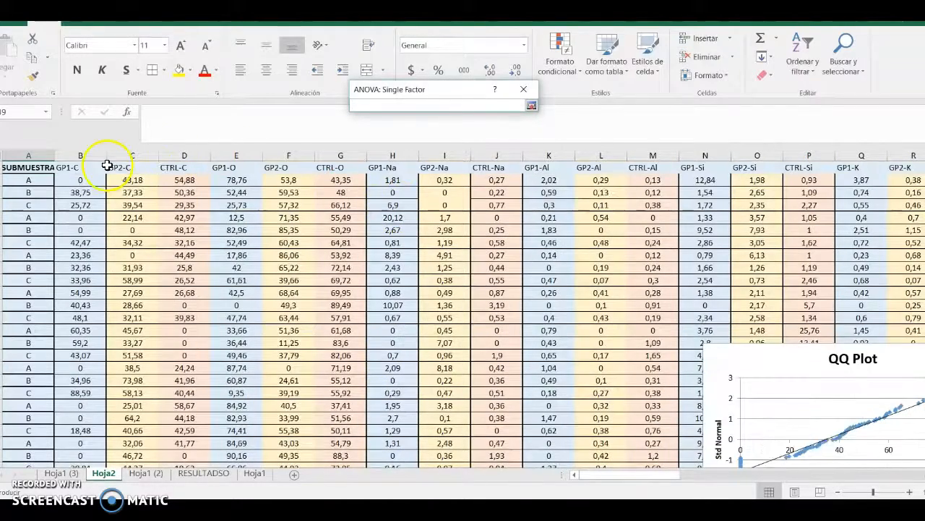
{"action": "left_click_drag", "start_coordinate": [78, 169], "coordinate": [172, 478]}
{"action": "left_click_drag", "start_coordinate": [183, 480], "coordinate": [181, 441]}
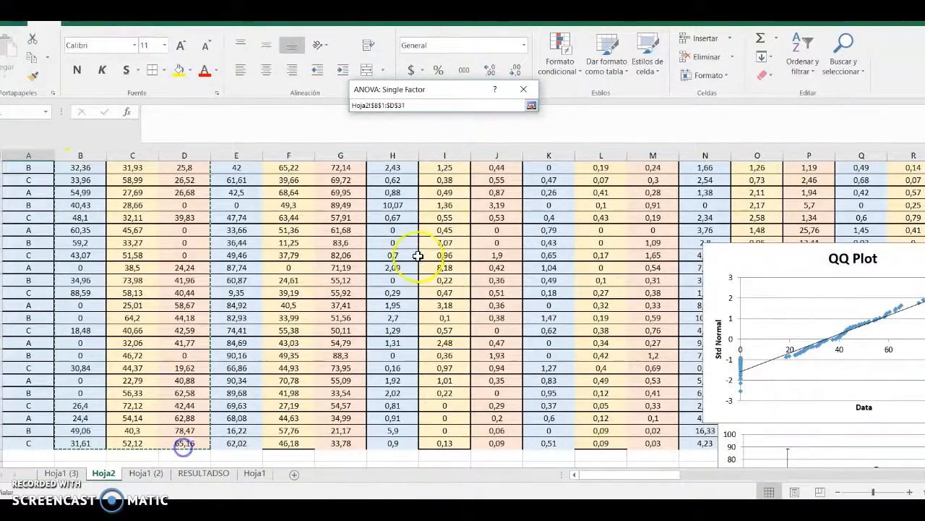
{"action": "left_click", "coordinate": [532, 105]}
{"action": "left_click", "coordinate": [551, 123]}
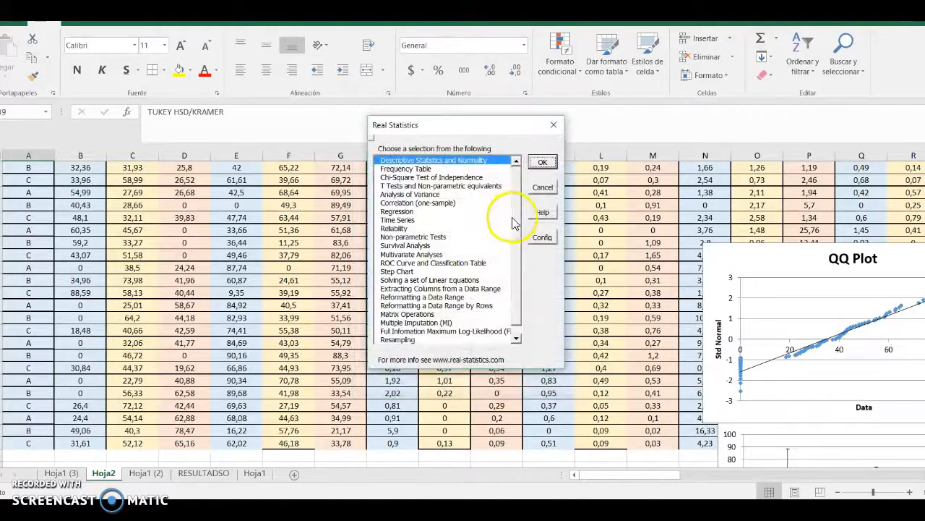
{"action": "left_click", "coordinate": [542, 188]}
{"action": "scroll", "coordinate": [389, 302], "scroll_direction": "down", "scroll_amount": 5}
{"action": "scroll", "coordinate": [389, 302], "scroll_direction": "down", "scroll_amount": 7}
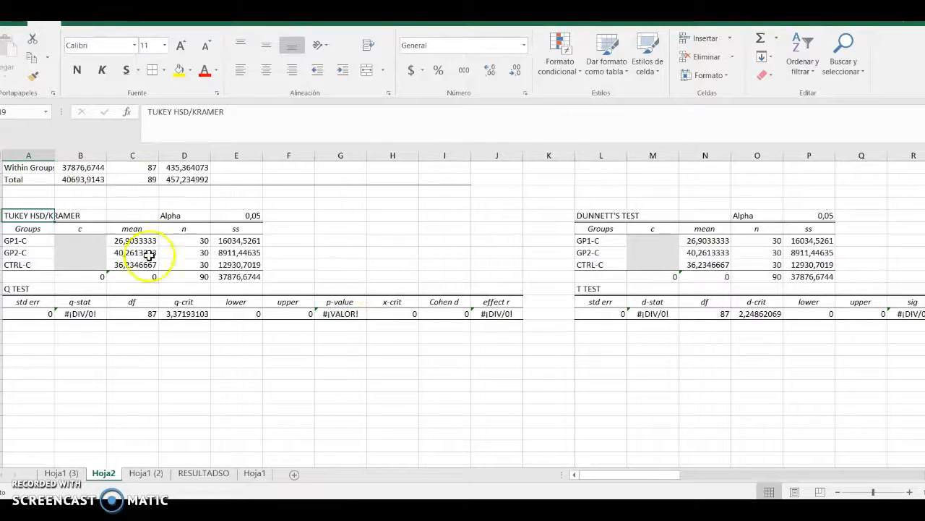
Enter Tukey contrast coefficients 1 for GP1-C and -1 for CTRL-C.
{"action": "left_click", "coordinate": [92, 239]}
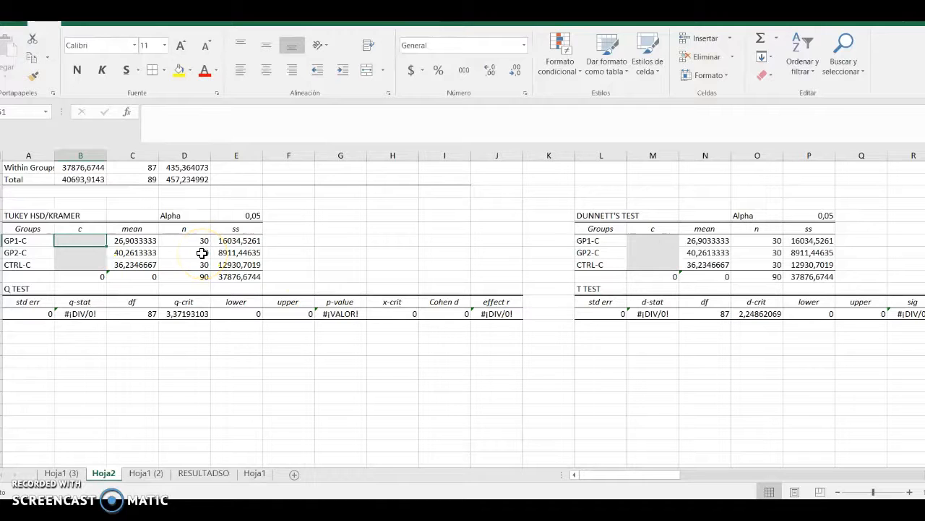
{"action": "key", "text": "Return"}
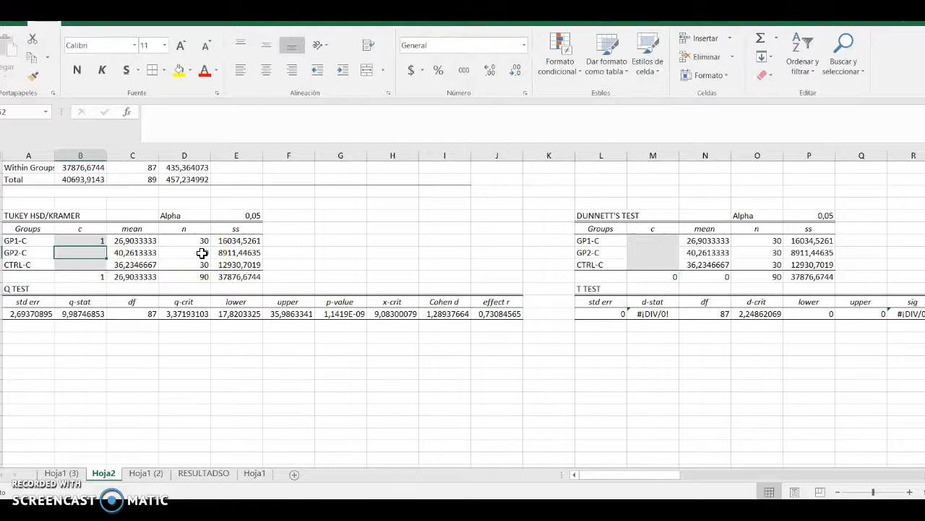
{"action": "type", "text": "-1"}
{"action": "key", "text": "Return"}
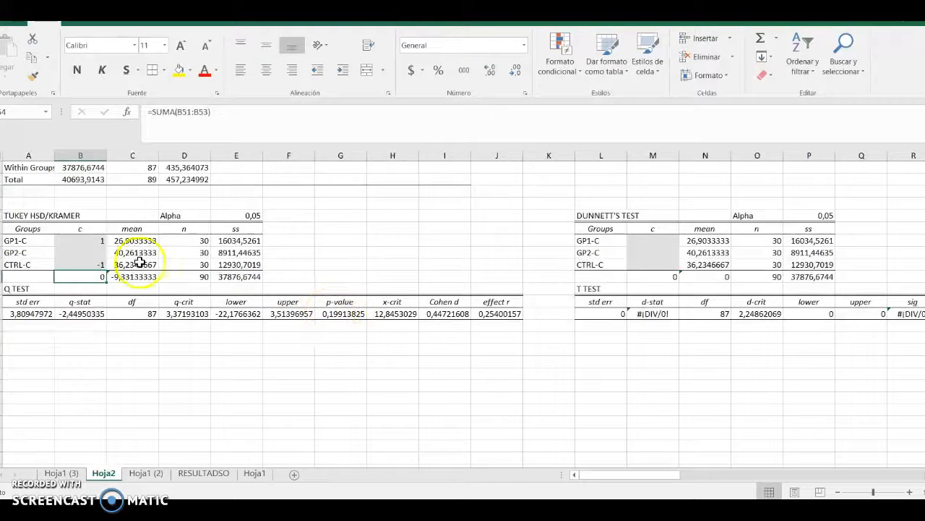
Clear GP1-C's Tukey coefficient and set GP2-C's to 1, contrasting GP2-C with CTRL-C.
{"action": "left_click", "coordinate": [102, 242]}
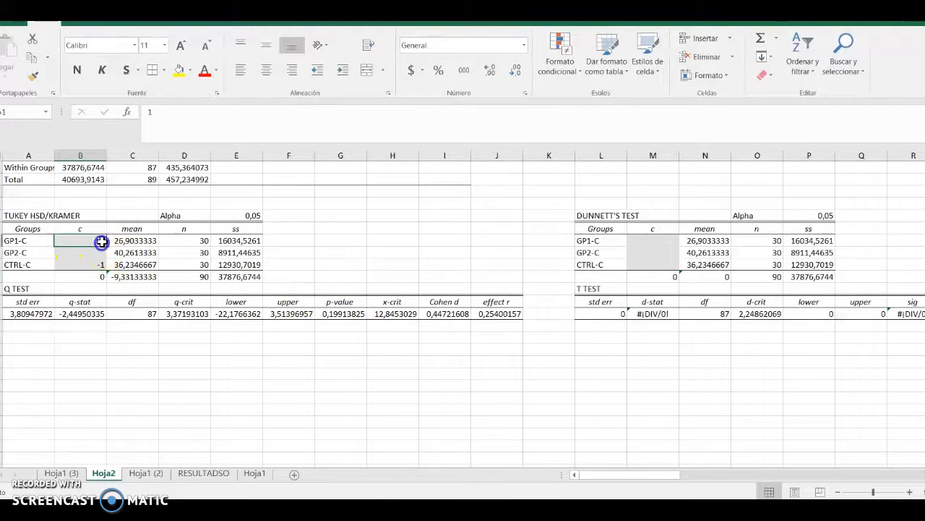
{"action": "key", "text": "Delete"}
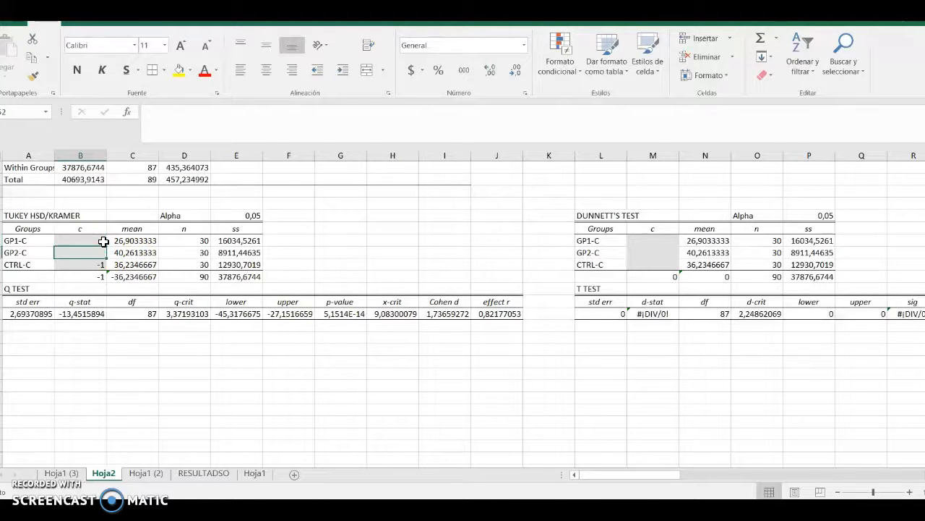
{"action": "key", "text": "Return"}
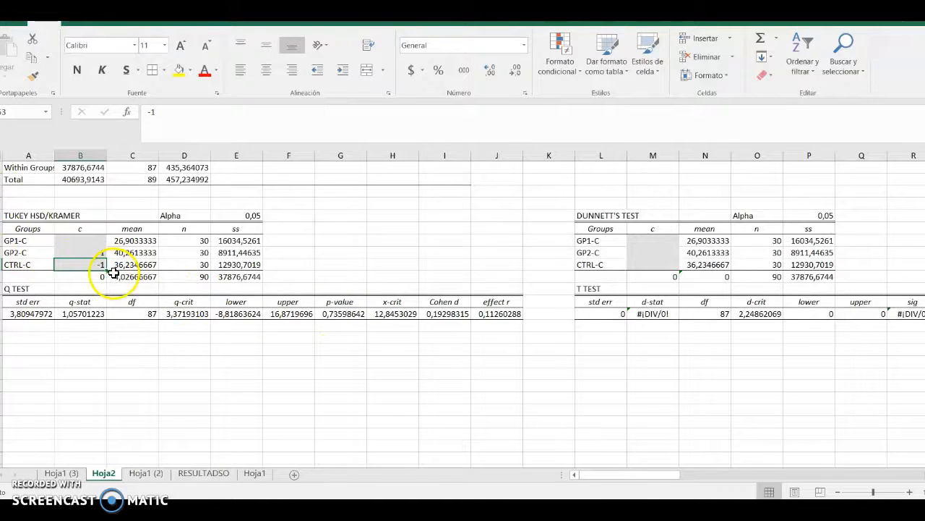
Clear CTRL-C's Tukey coefficient and set GP1-C's to -1, contrasting GP1-C with GP2-C, then check the p-value.
{"action": "key", "text": "Delete"}
{"action": "left_click", "coordinate": [83, 239]}
{"action": "type", "text": "-1"}
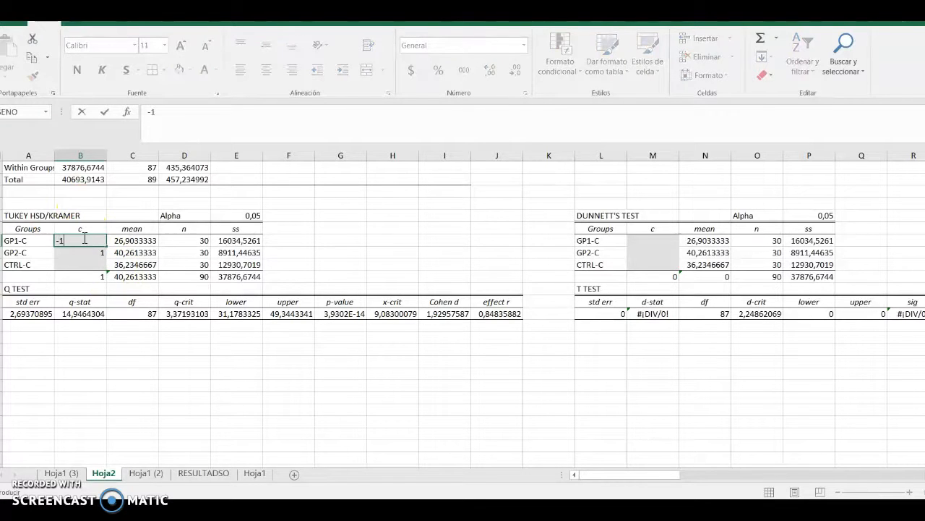
{"action": "key", "text": "Return"}
{"action": "left_click", "coordinate": [337, 313]}
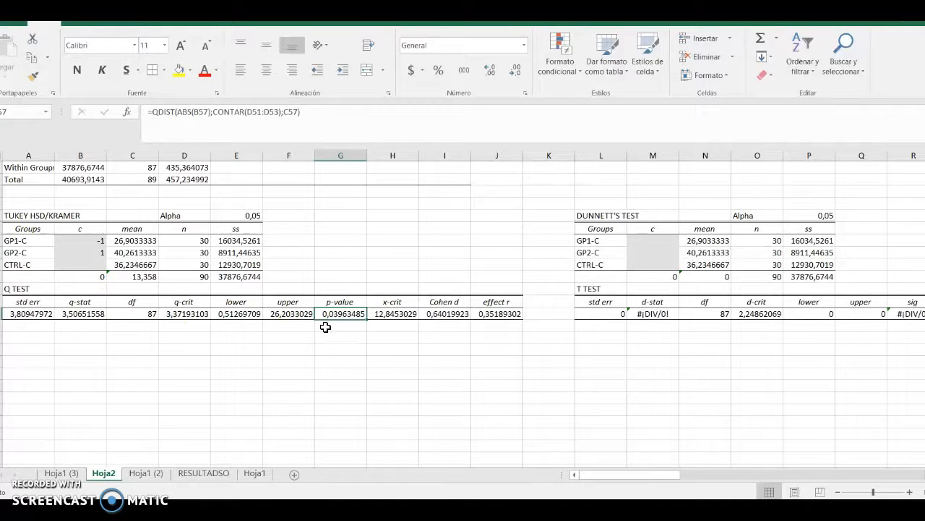
{"action": "left_click", "coordinate": [76, 242]}
{"action": "left_click", "coordinate": [86, 251]}
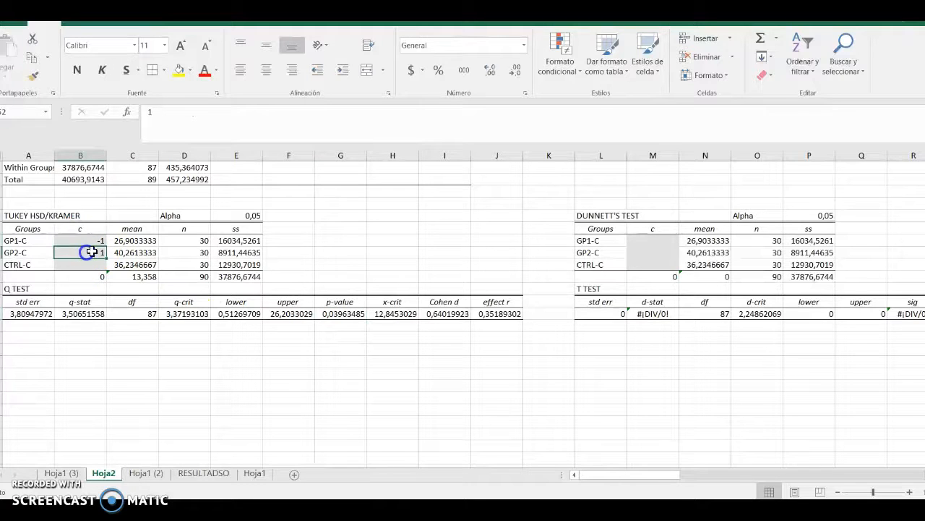
Enter Dunnett contrast coefficients 1 for CTRL-C and -1 for GP1-C.
{"action": "left_click", "coordinate": [655, 263]}
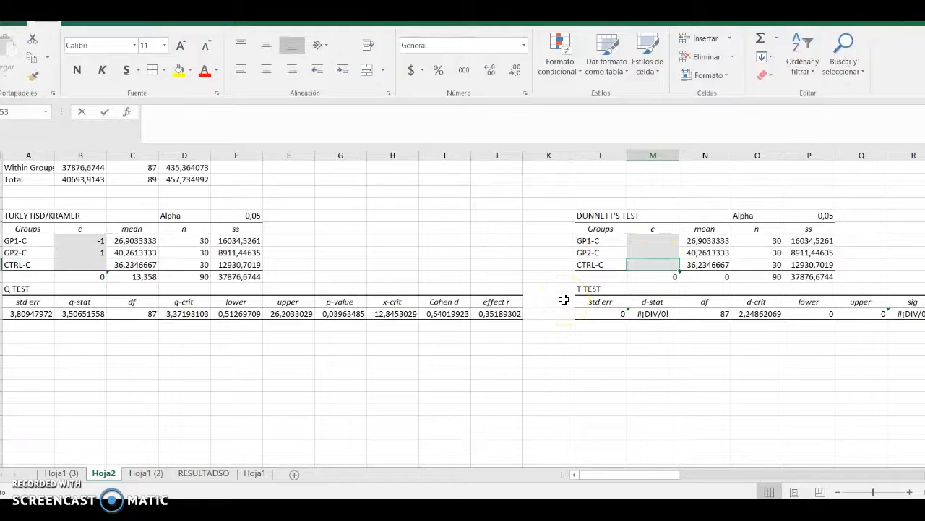
{"action": "type", "text": "1"}
{"action": "key", "text": "Return"}
{"action": "key", "text": "Up"}
{"action": "key", "text": "Up"}
{"action": "key", "text": "Up"}
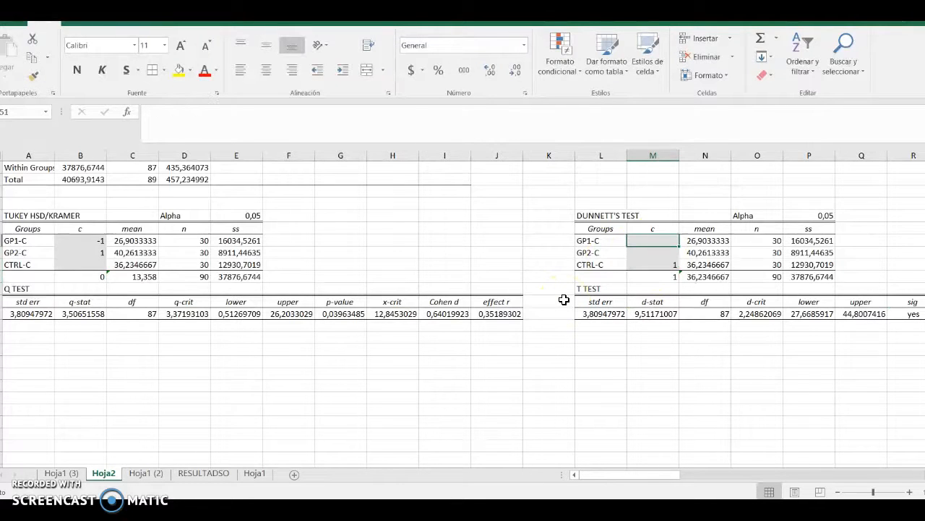
{"action": "type", "text": "-1"}
{"action": "key", "text": "Return"}
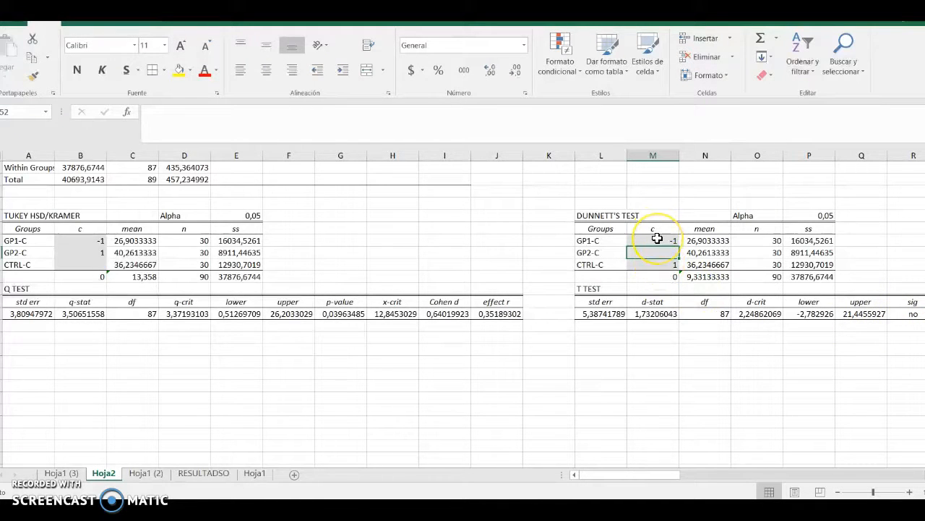
Change the Dunnett contrast to -1 for GP2-C against CTRL-C's 1.
{"action": "key", "text": "Delete"}
{"action": "type", "text": "-1"}
{"action": "key", "text": "Return"}
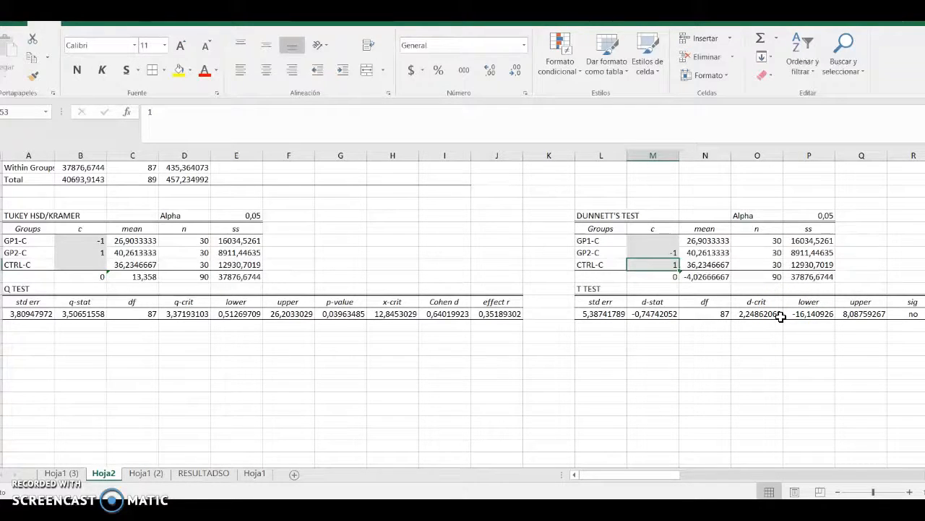
{"action": "scroll", "coordinate": [123, 290], "scroll_direction": "up", "scroll_amount": 2}
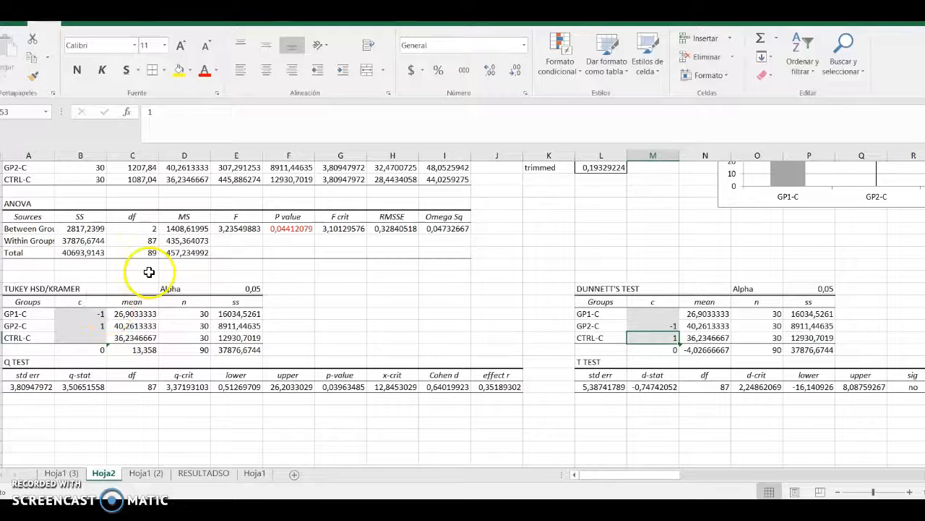
{"action": "scroll", "coordinate": [149, 272], "scroll_direction": "up", "scroll_amount": 2}
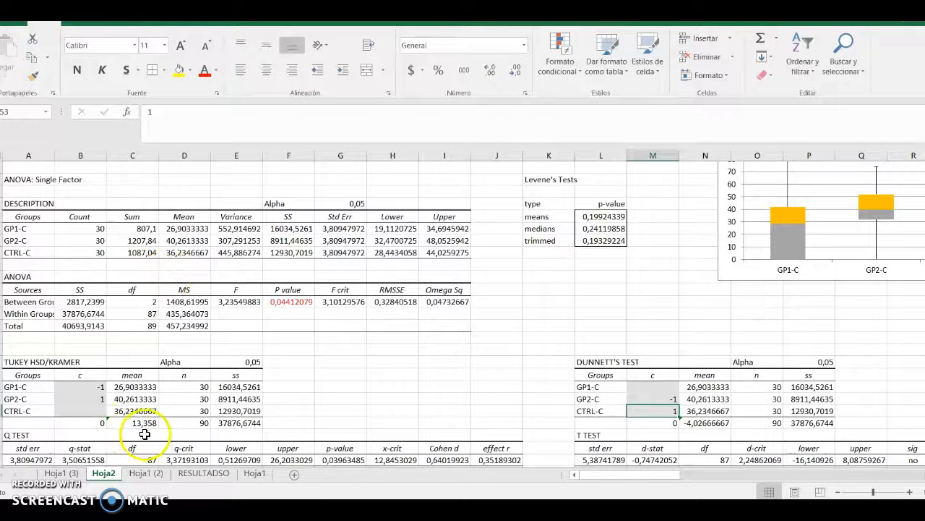